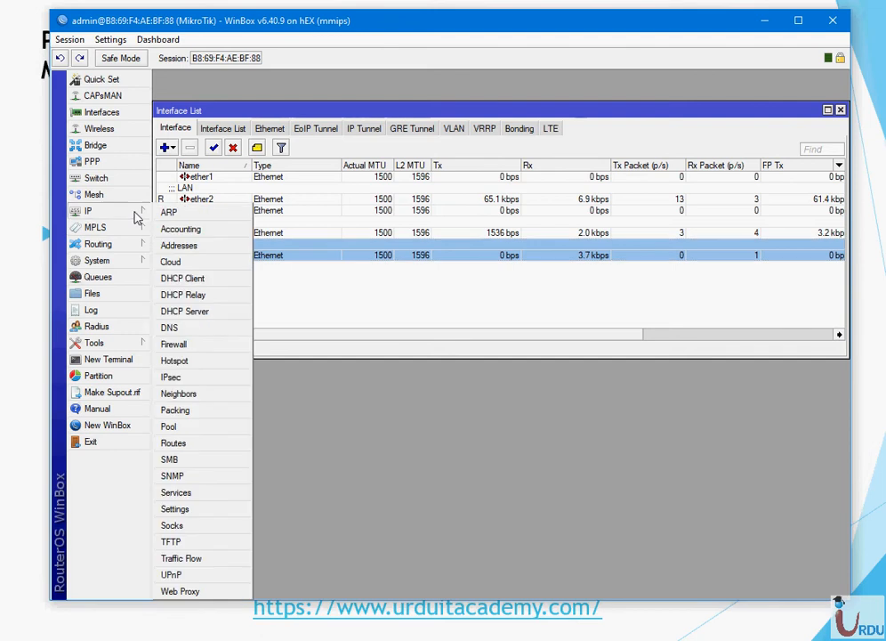
Review the router's DNS servers and the existing firewall NAT and mangle rules, and close the interface list
click(171, 326)
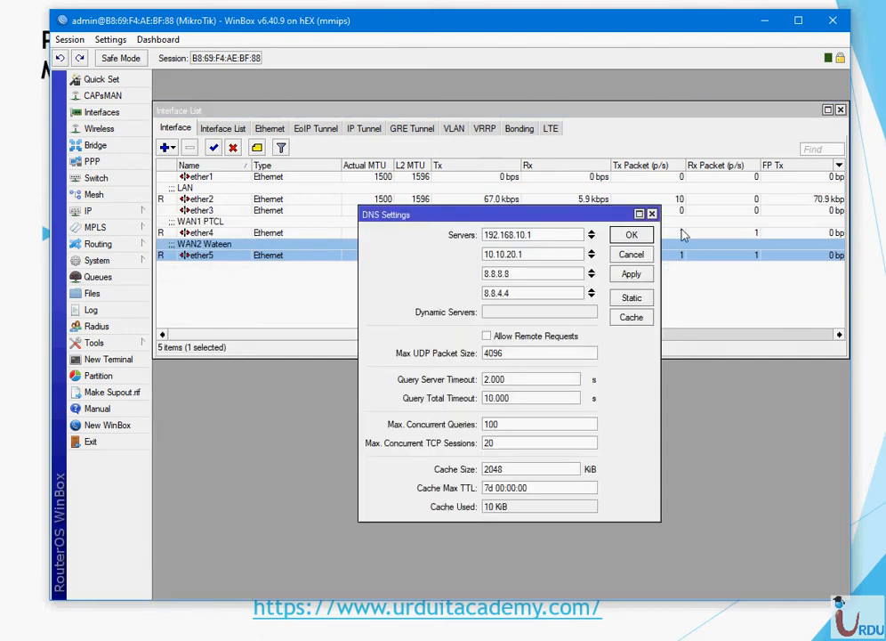
click(634, 234)
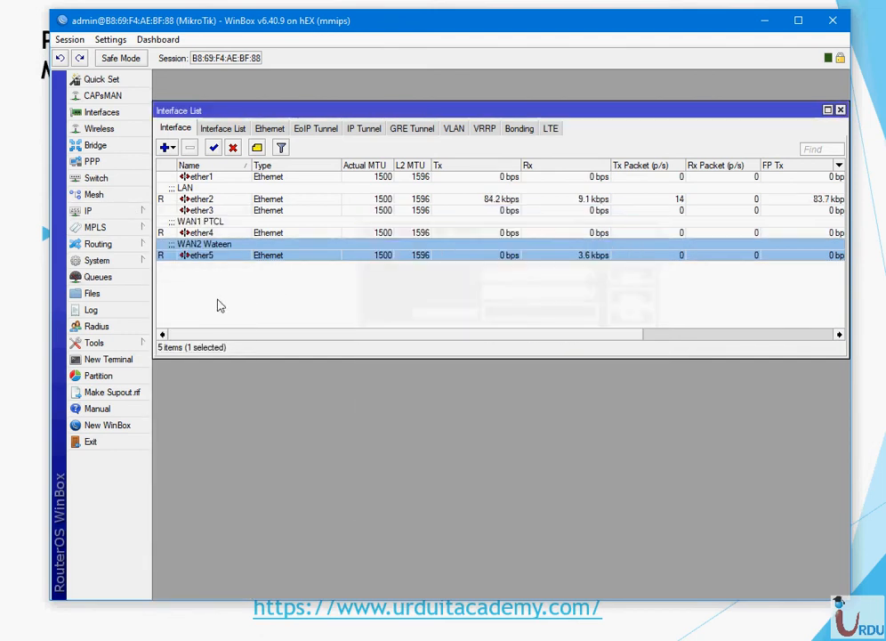
click(138, 216)
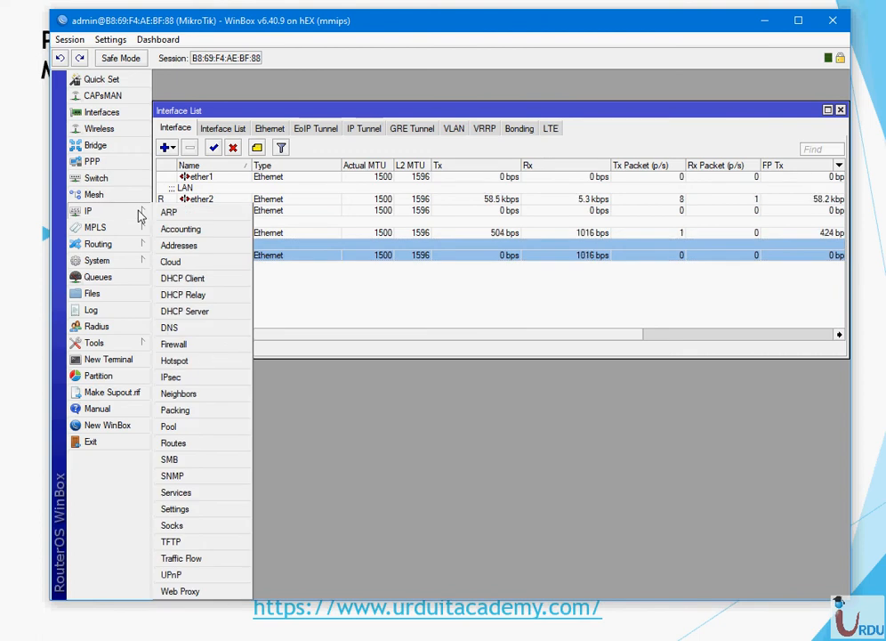
click(192, 345)
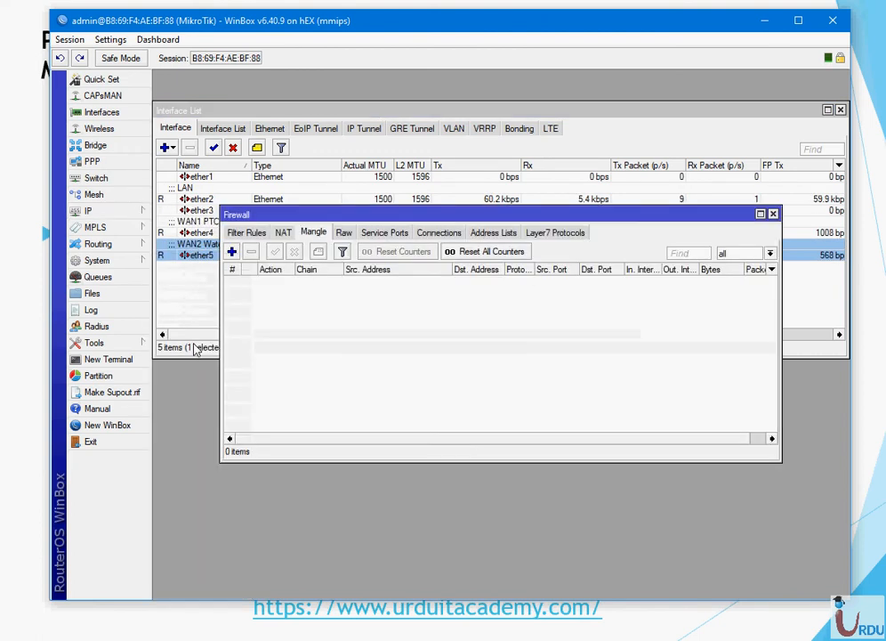
click(283, 232)
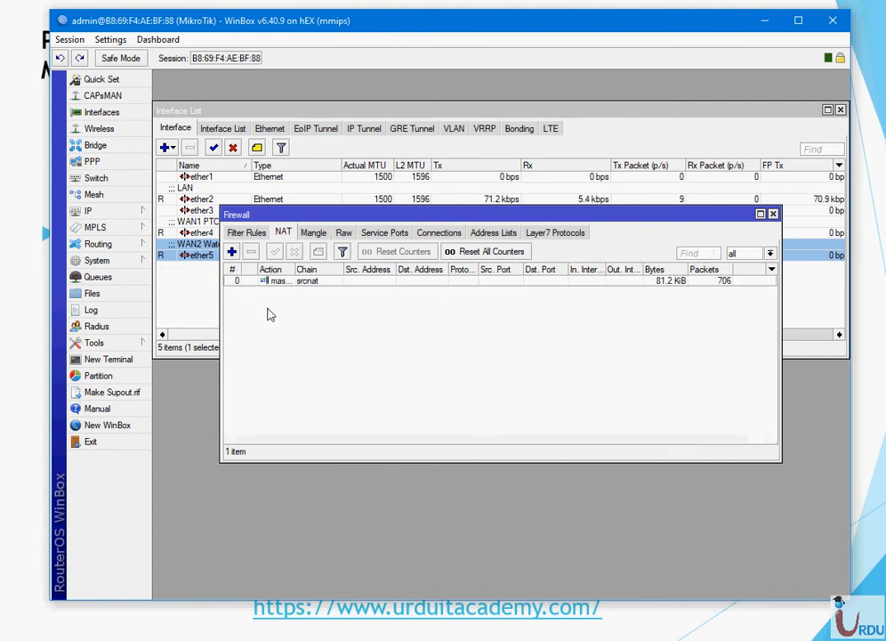
click(313, 232)
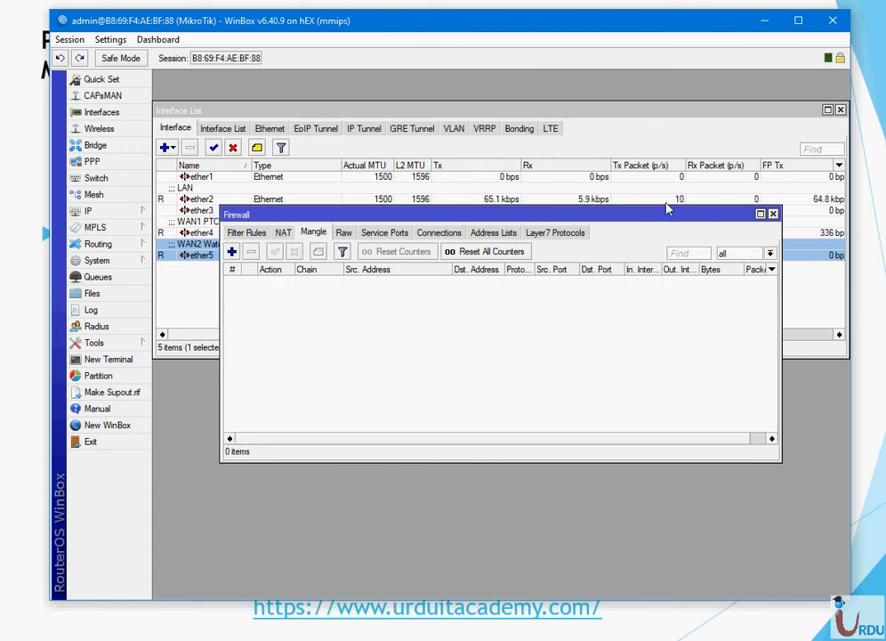
click(773, 214)
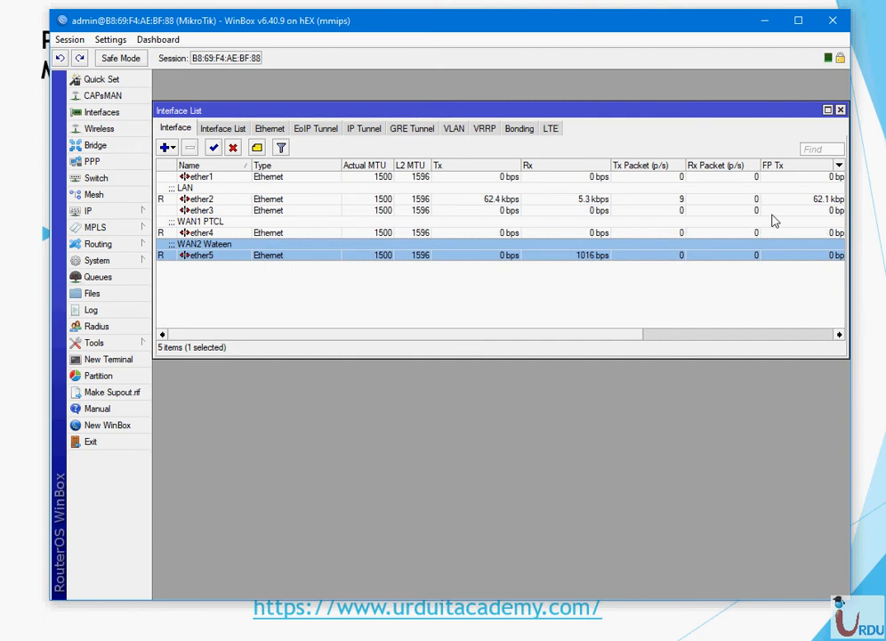
click(840, 111)
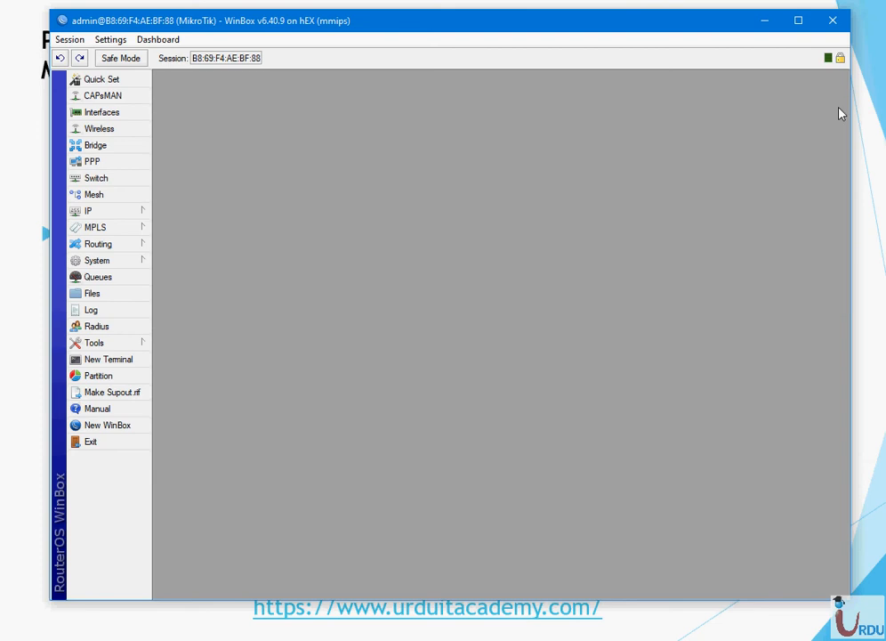
Open the firewall's mangle rules and move their window higher in the workspace
click(139, 213)
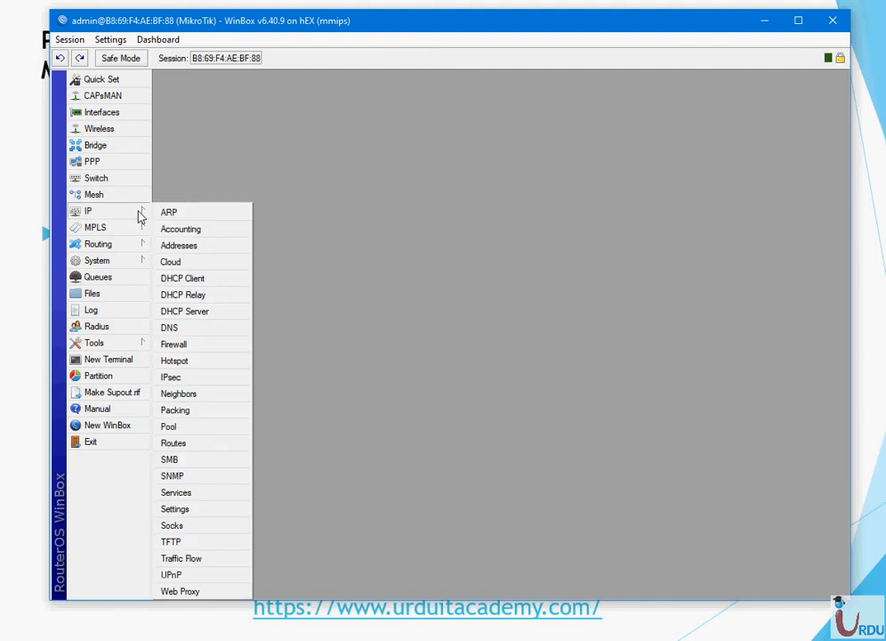
click(185, 347)
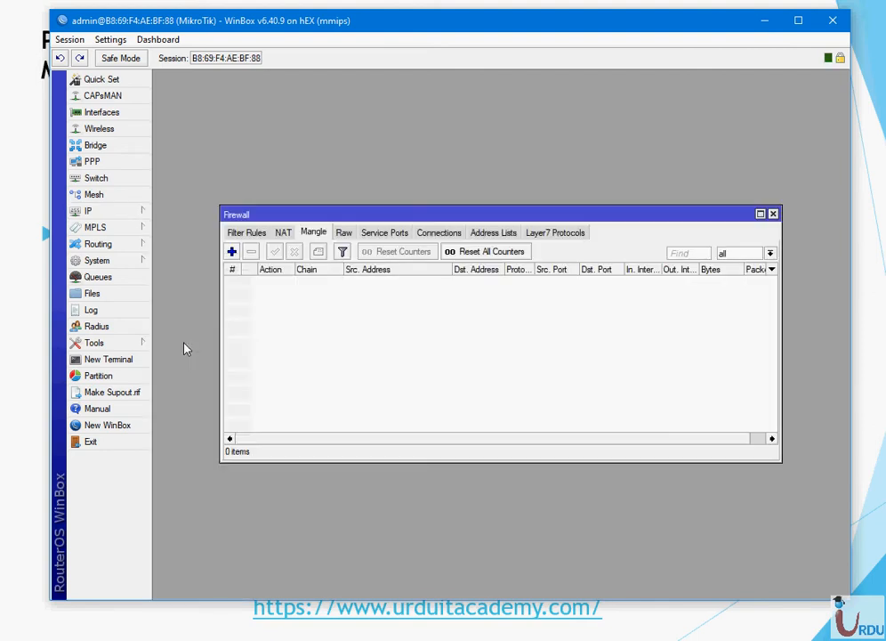
drag(495, 217, 475, 165)
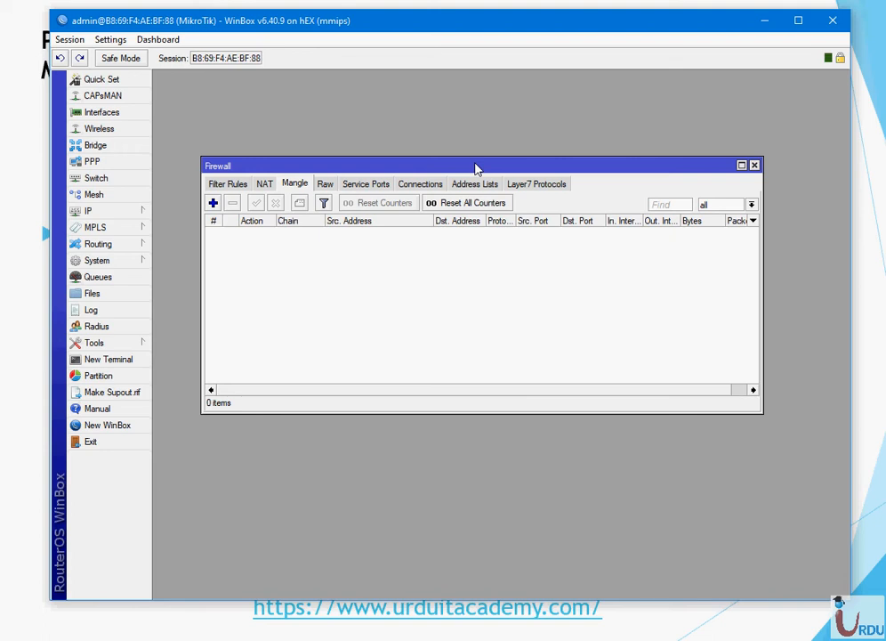
Check the LAN entry in the IP address list and close the list
click(132, 212)
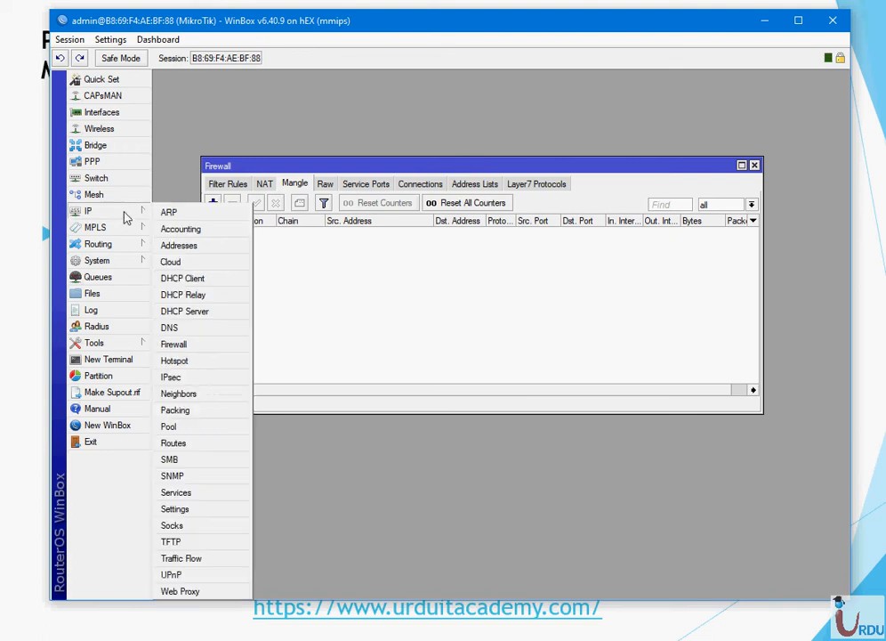
click(179, 246)
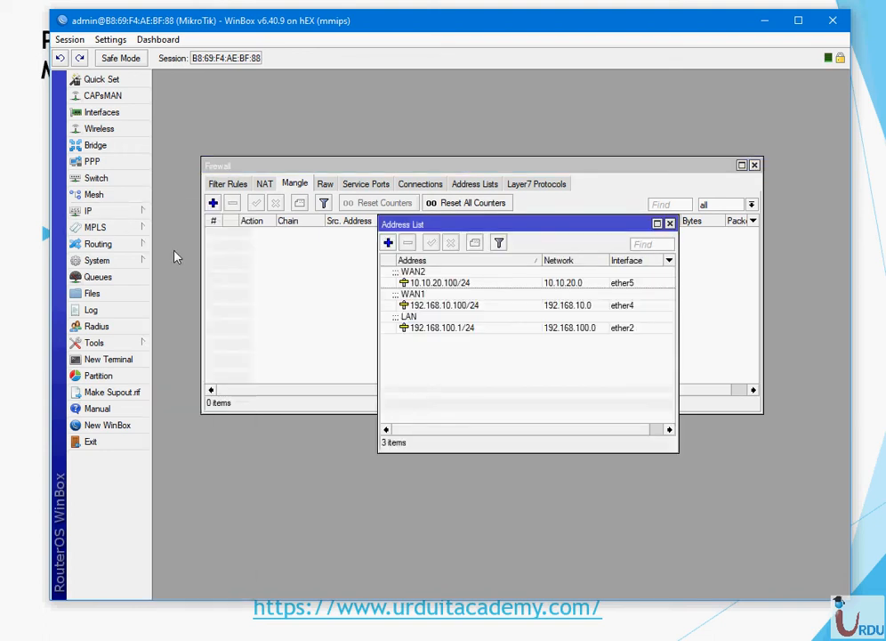
click(461, 327)
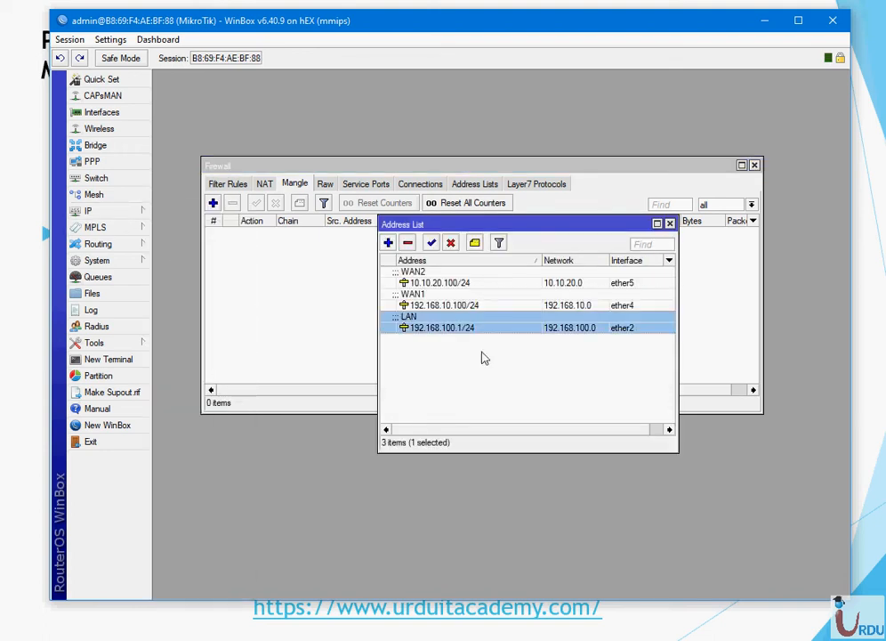
click(670, 223)
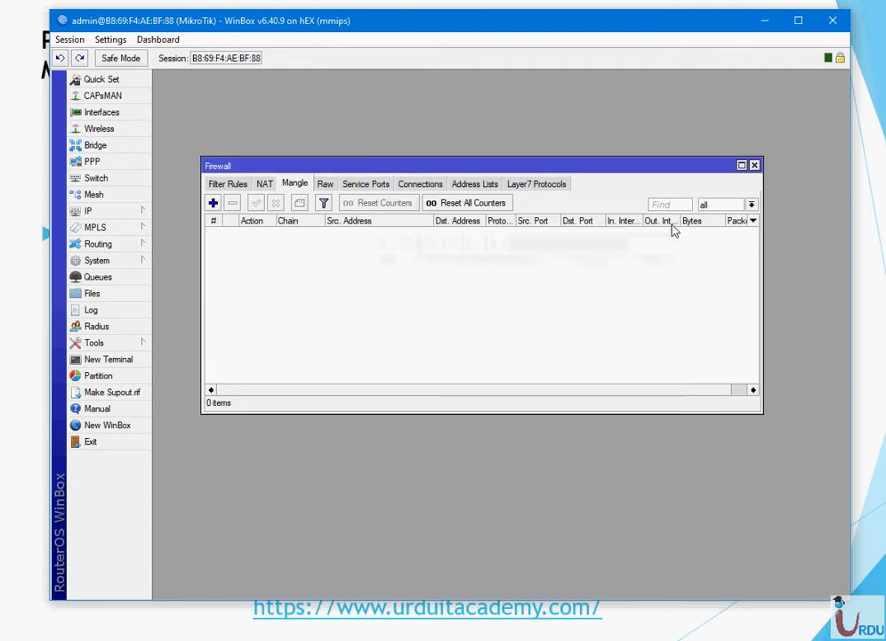
Start a new mangle rule in the prerouting chain with source address 192.168.100.0/25
click(213, 202)
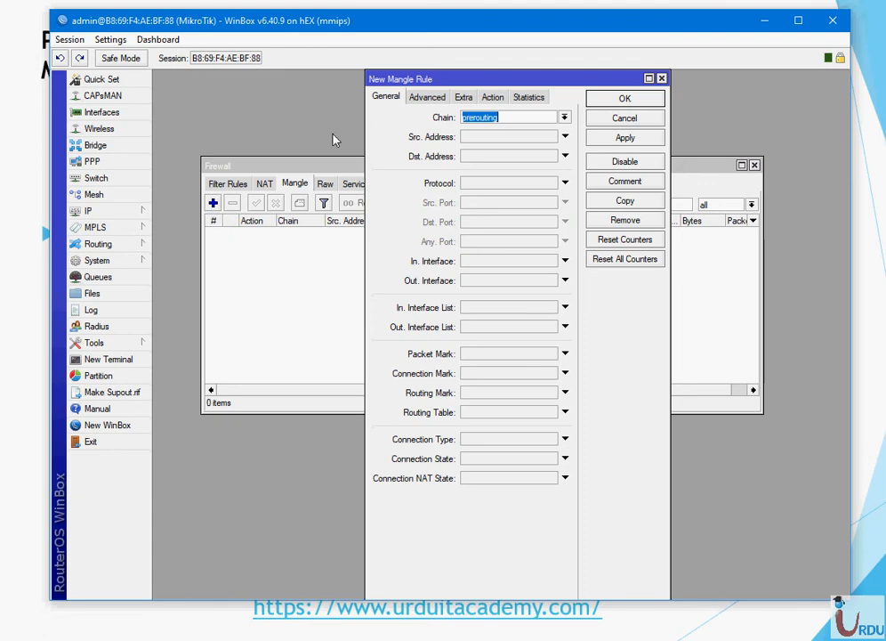
click(536, 138)
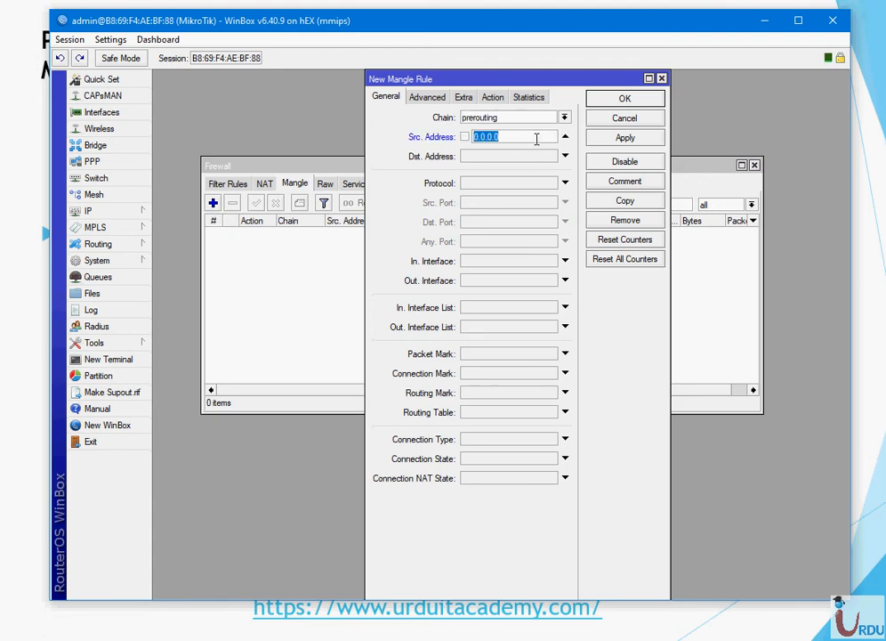
text(192.168.100.0/25)
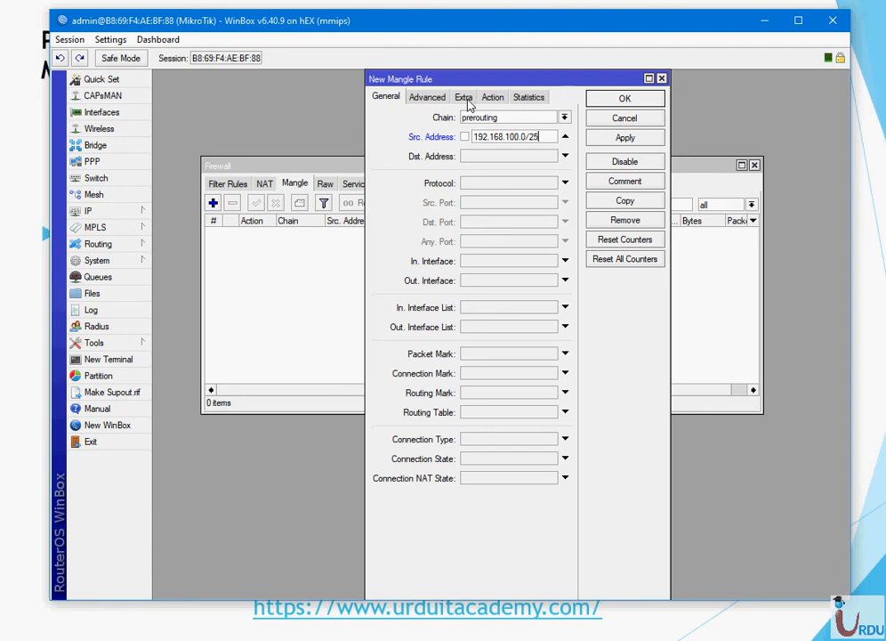
Set the rule's action to mark routing with new routing mark GroupA, disable Passthrough and save the rule
click(494, 99)
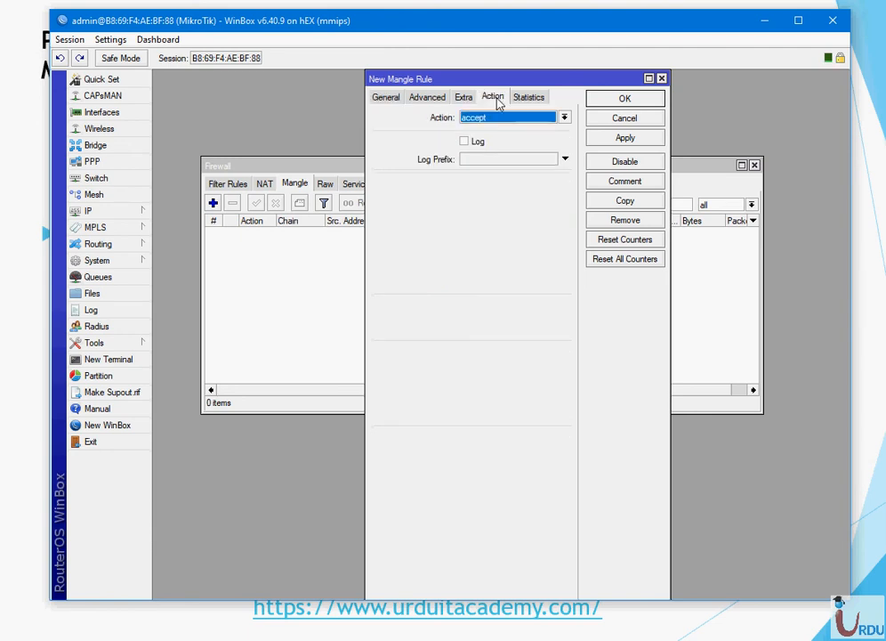
click(565, 117)
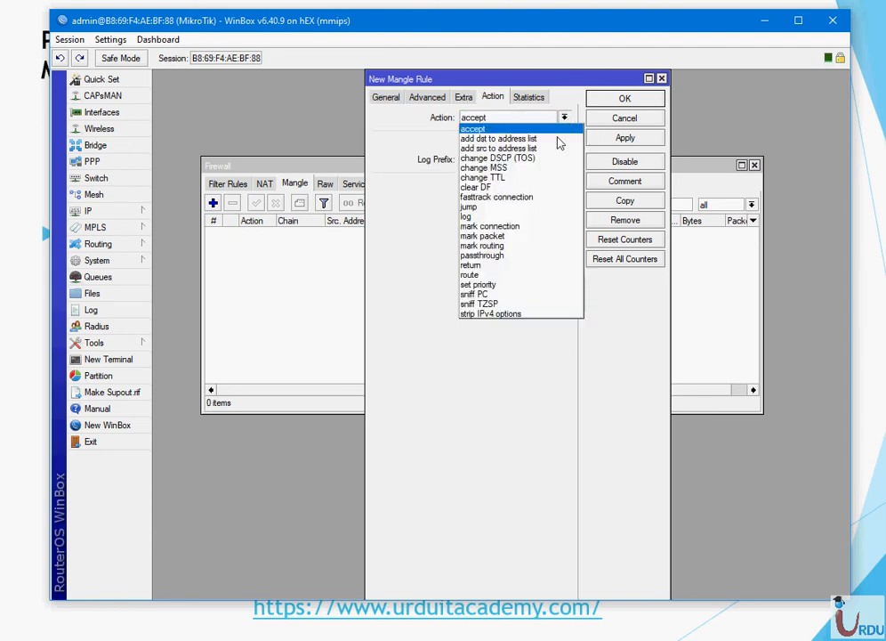
click(558, 247)
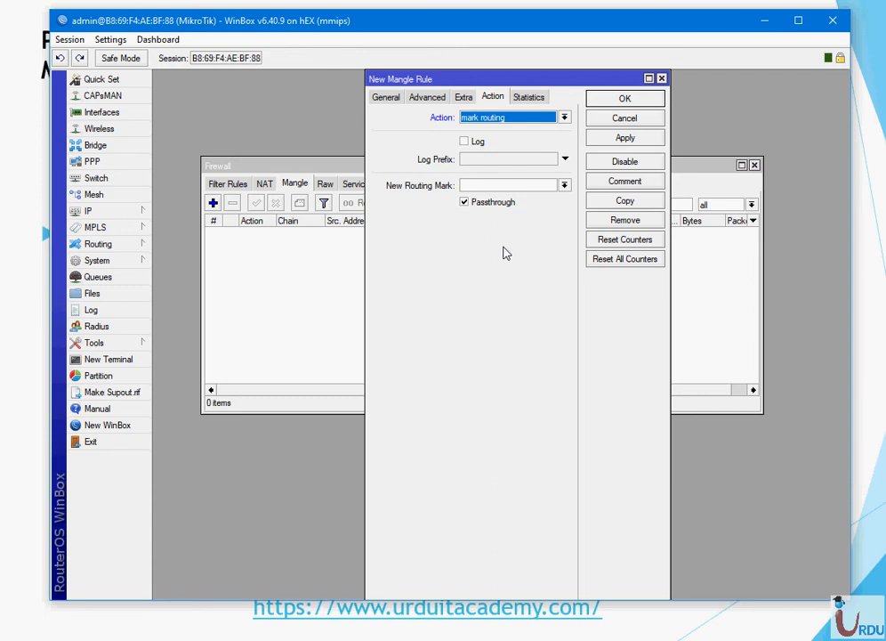
click(501, 185)
text(Grou)
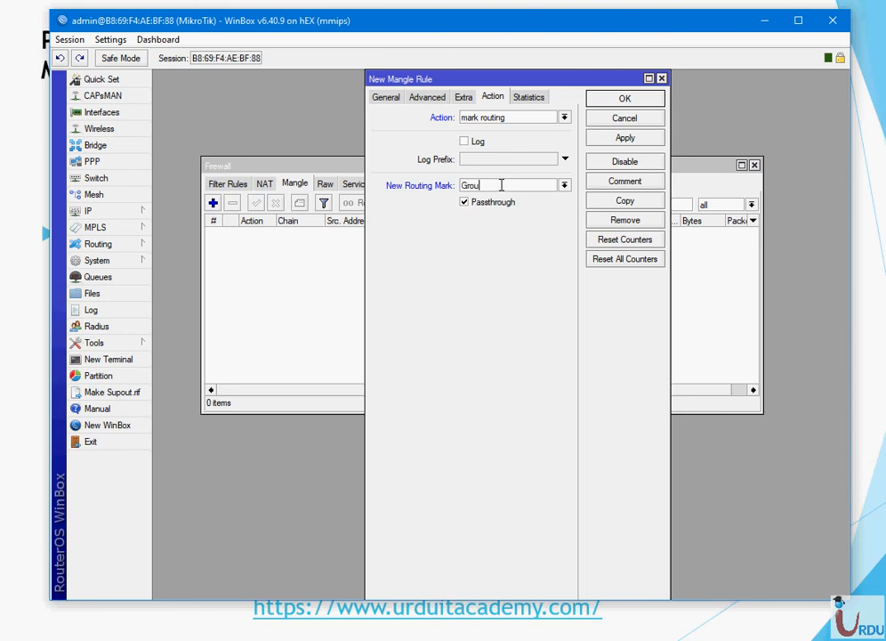
text(pA)
click(465, 203)
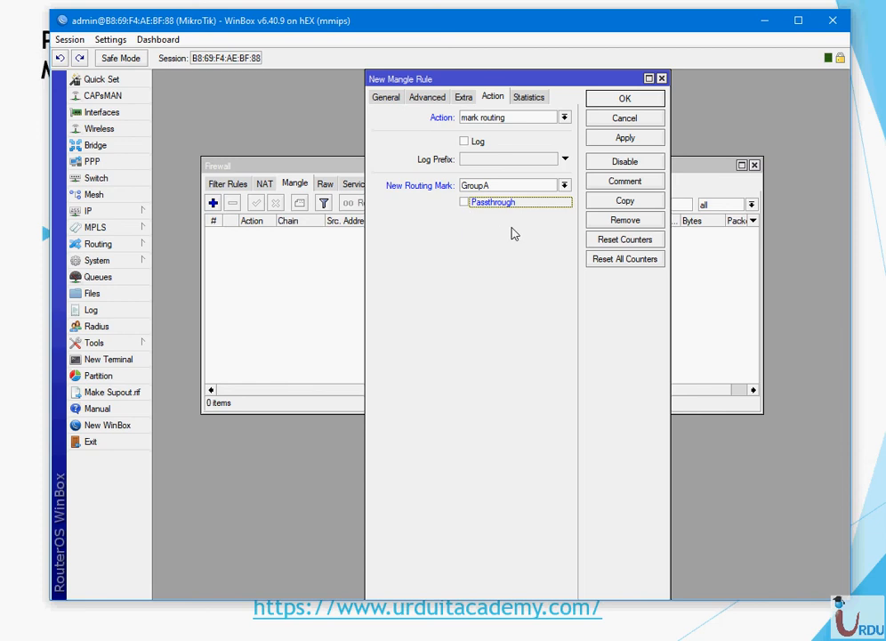
click(614, 140)
click(614, 99)
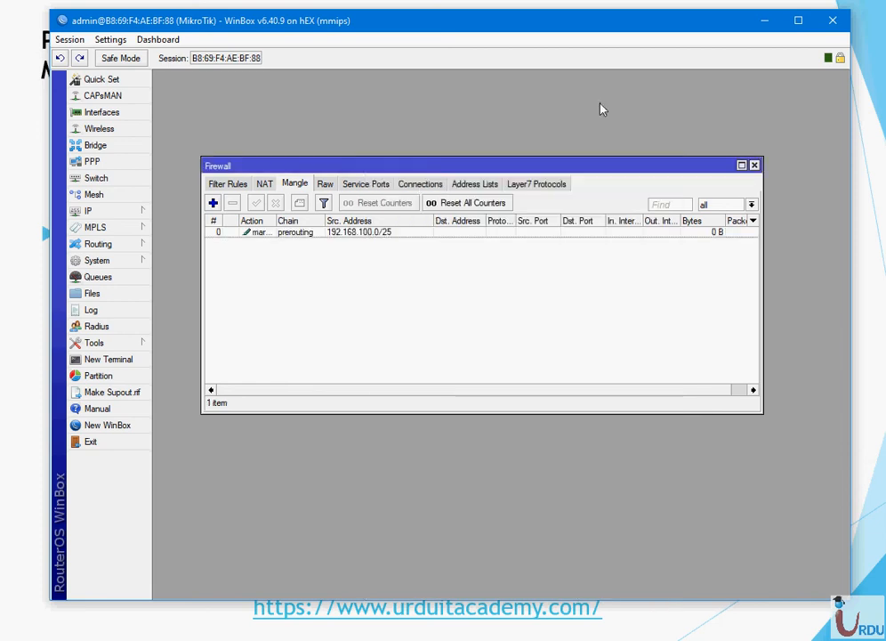
Start a second mangle rule in the prerouting chain with source address 192.168.100.128/25
click(214, 203)
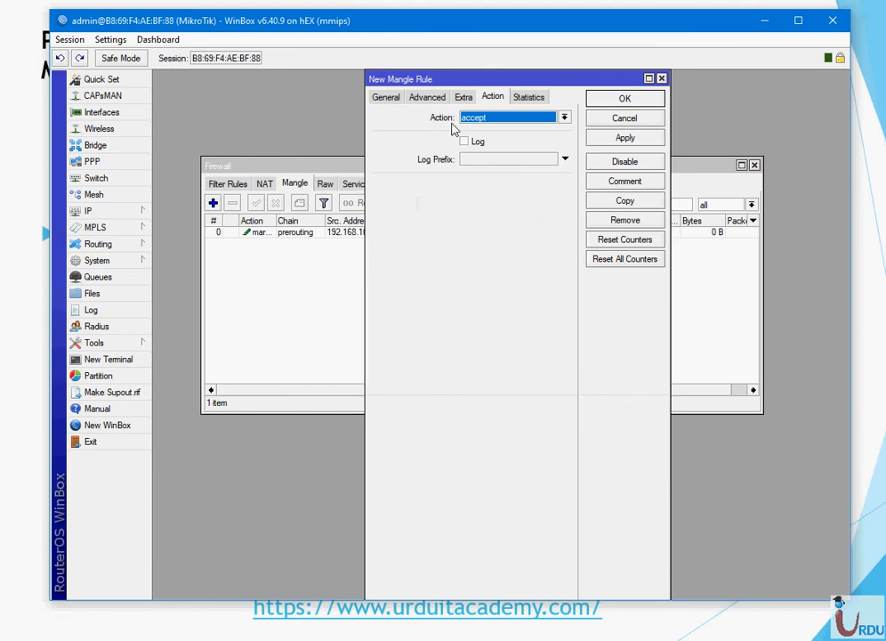
click(396, 100)
click(536, 138)
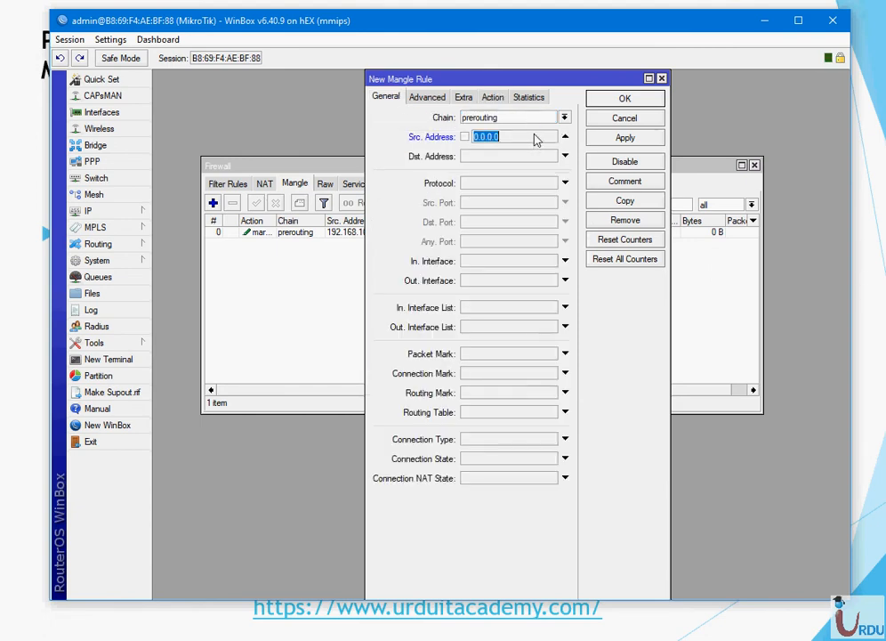
text(192.168.0)
key(BackSpace)
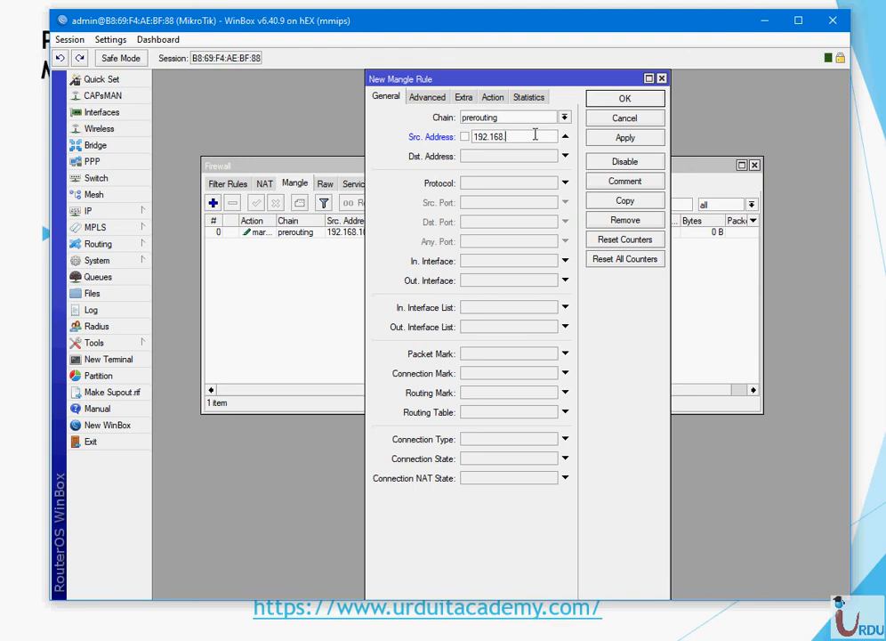
text(100.128/25)
click(492, 98)
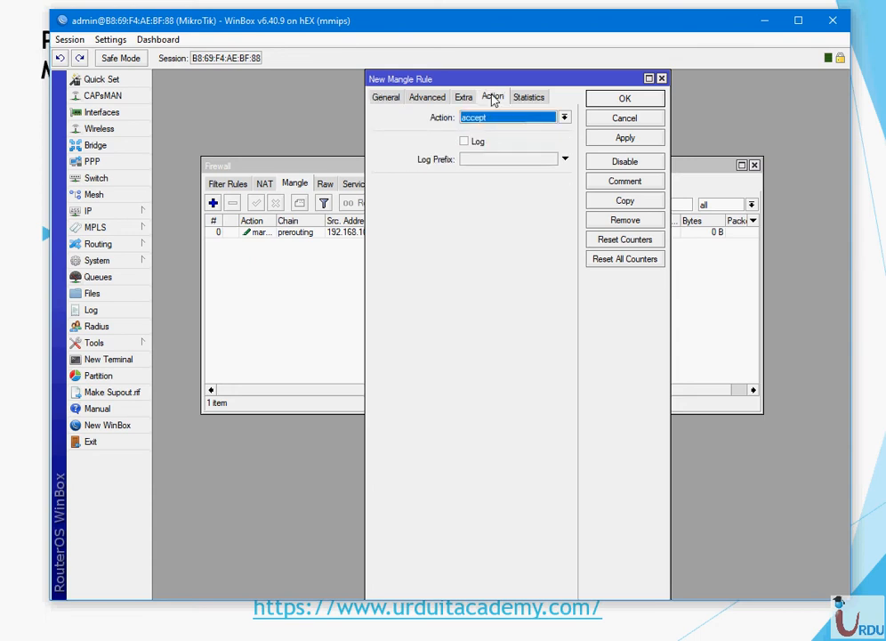
click(386, 99)
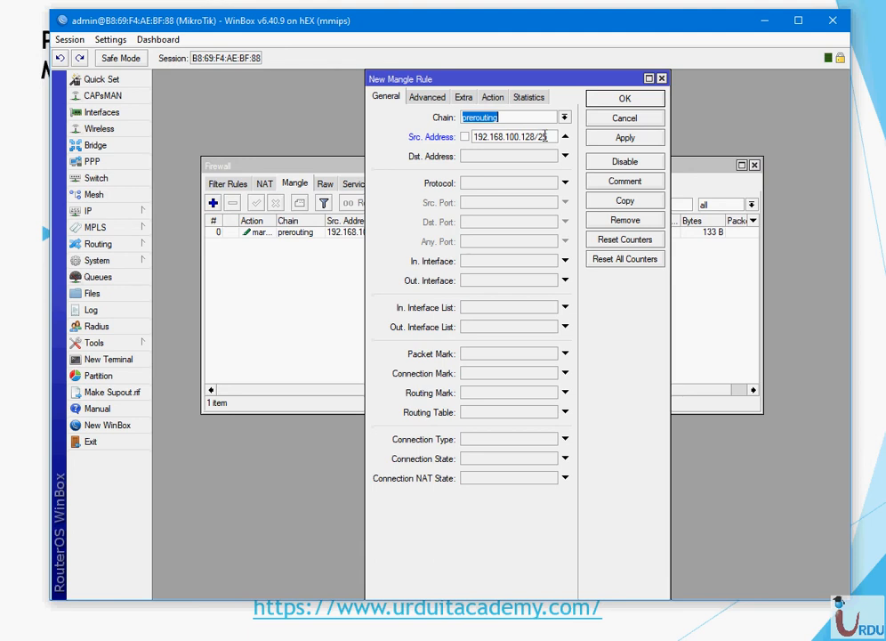
Set the second rule's action to mark routing with mark GroupB and Passthrough disabled, save it and close the firewall window
click(493, 97)
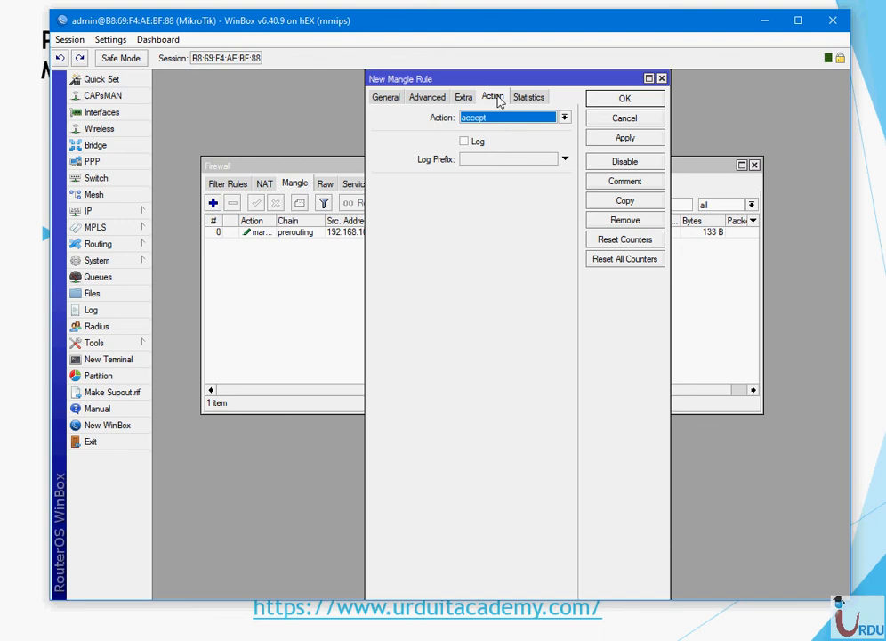
click(565, 117)
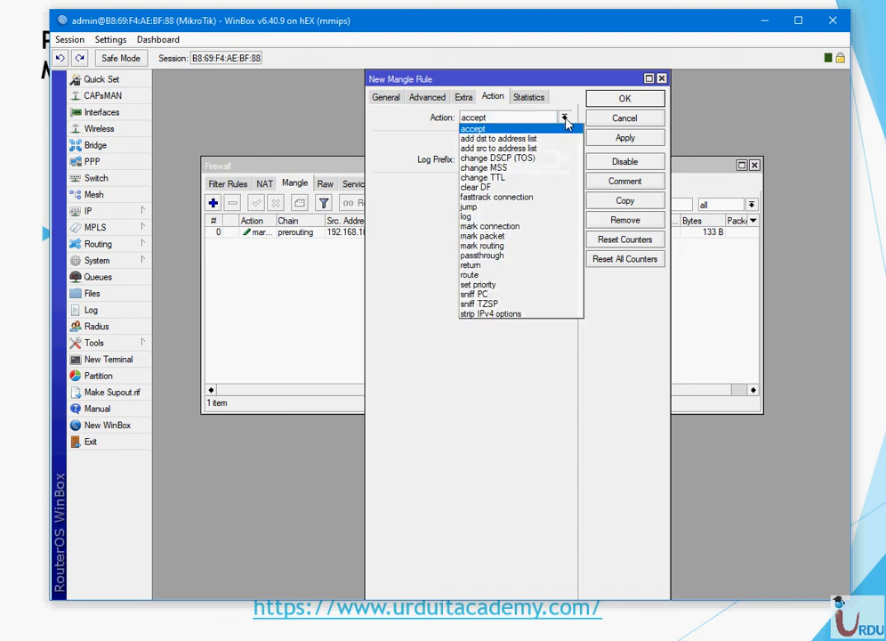
click(522, 247)
click(465, 202)
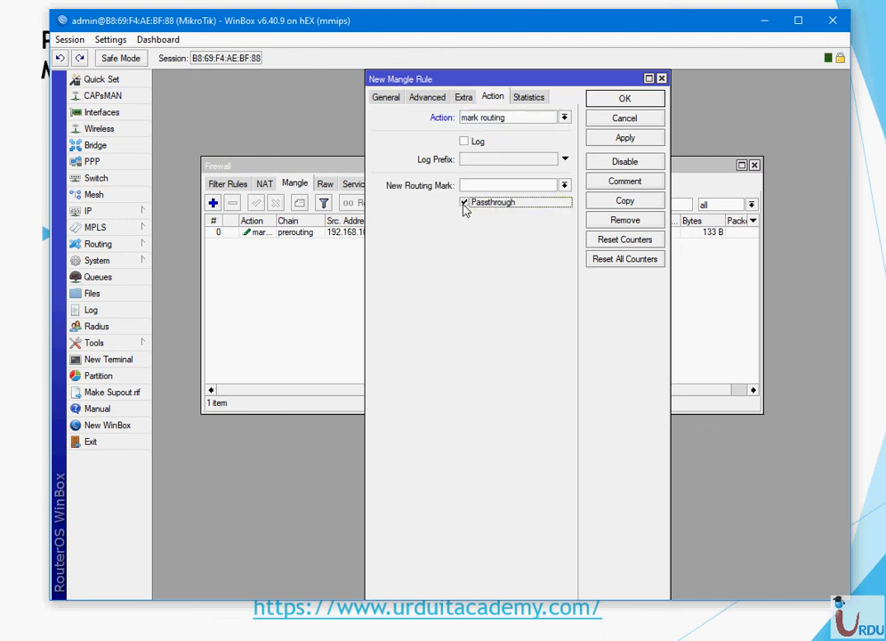
click(469, 186)
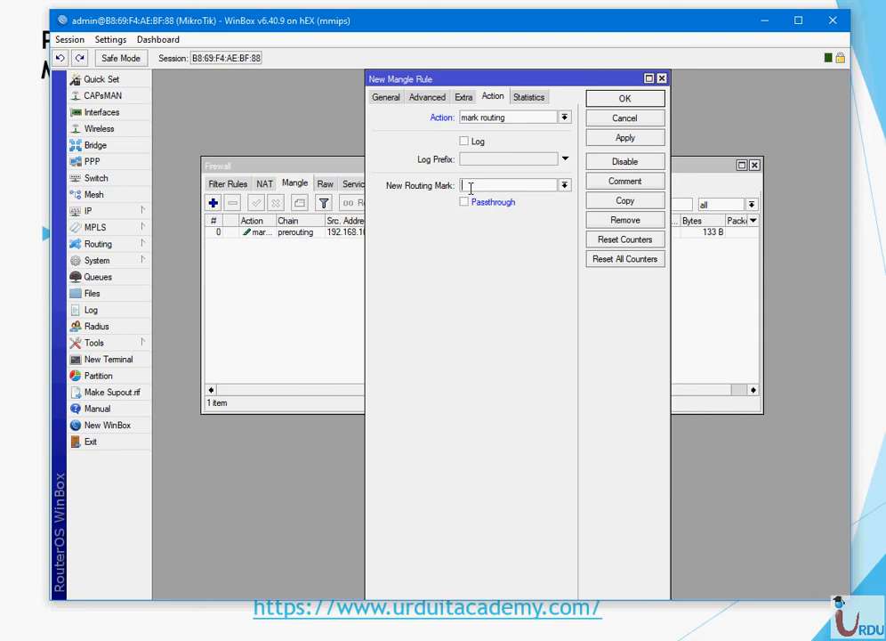
text(Gm)
text(ou)
text(pB)
click(628, 138)
click(630, 103)
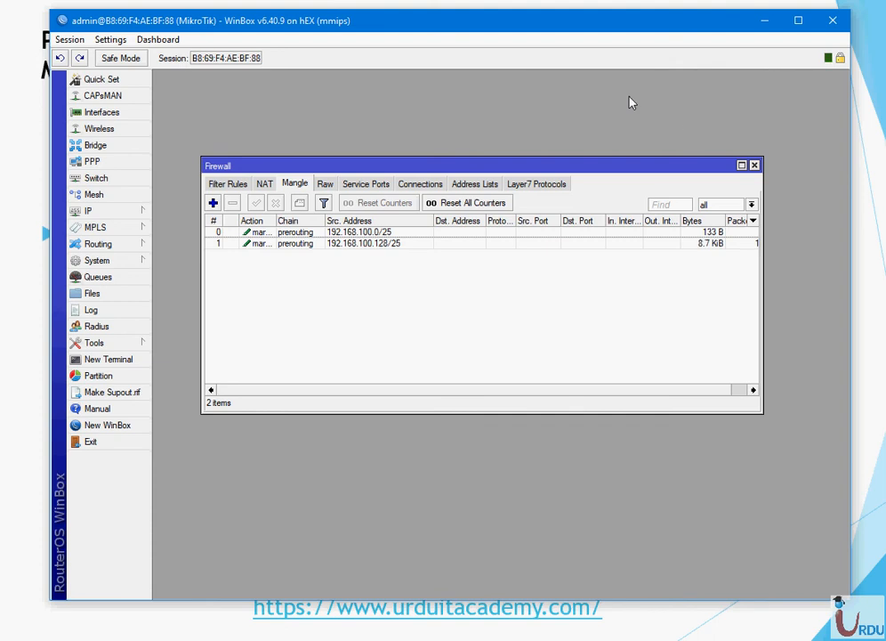
click(755, 166)
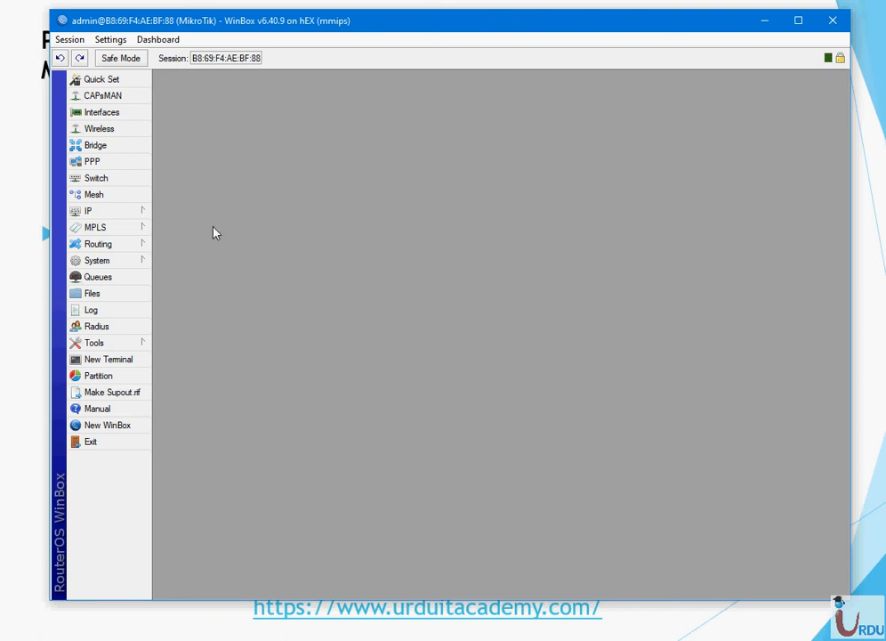
Start a new route to 0.0.0.0/0 in the IP route list with gateway 10.10.20.1
click(140, 211)
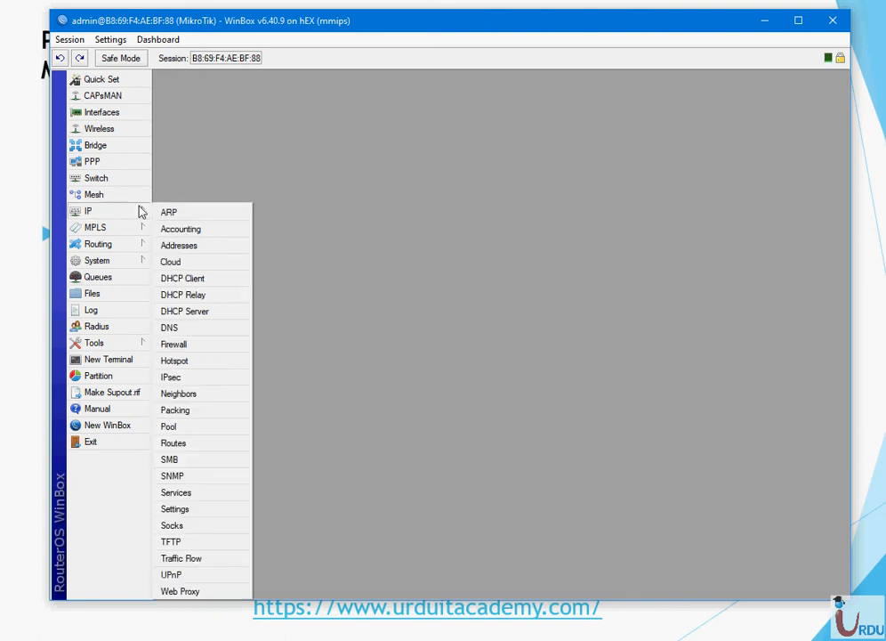
click(188, 445)
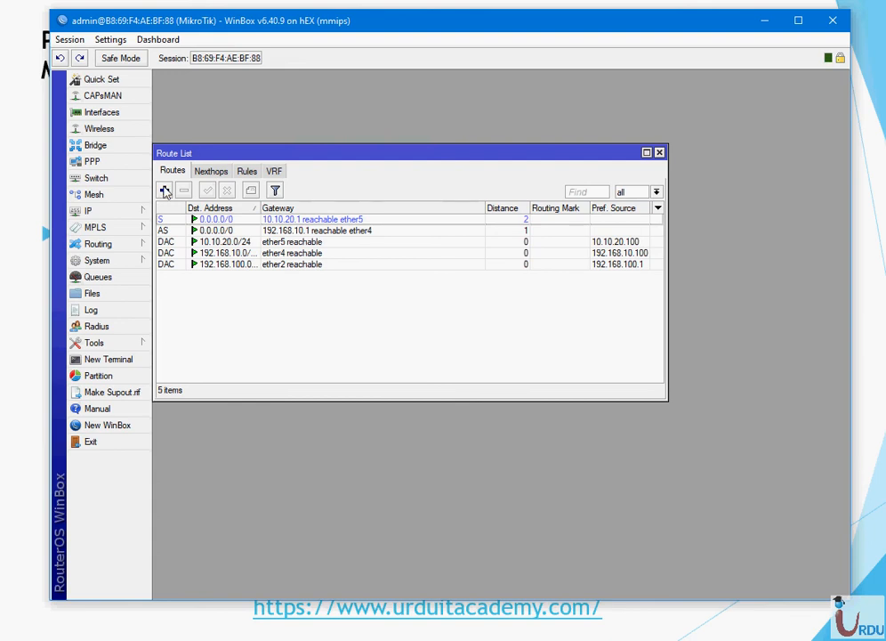
click(165, 192)
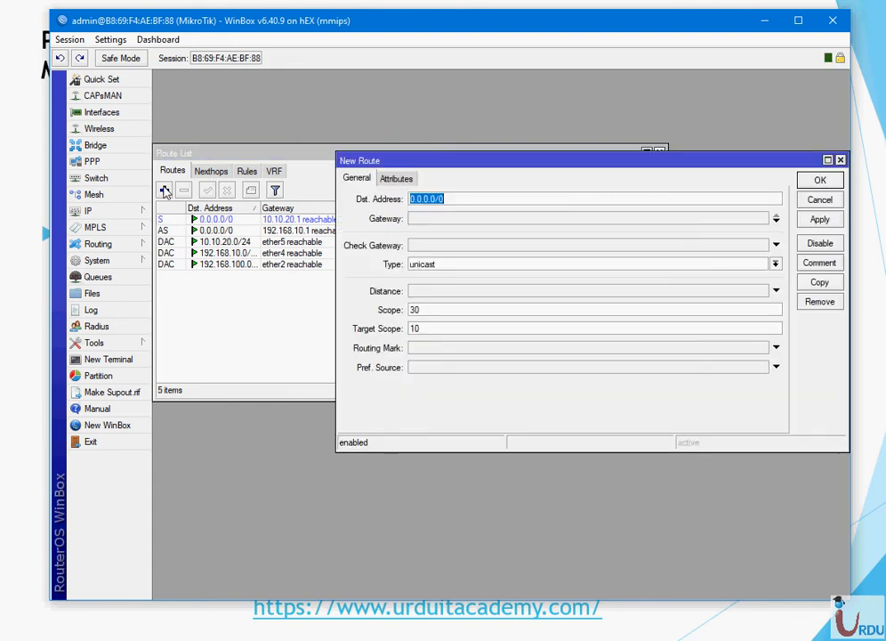
click(465, 222)
text(192.16)
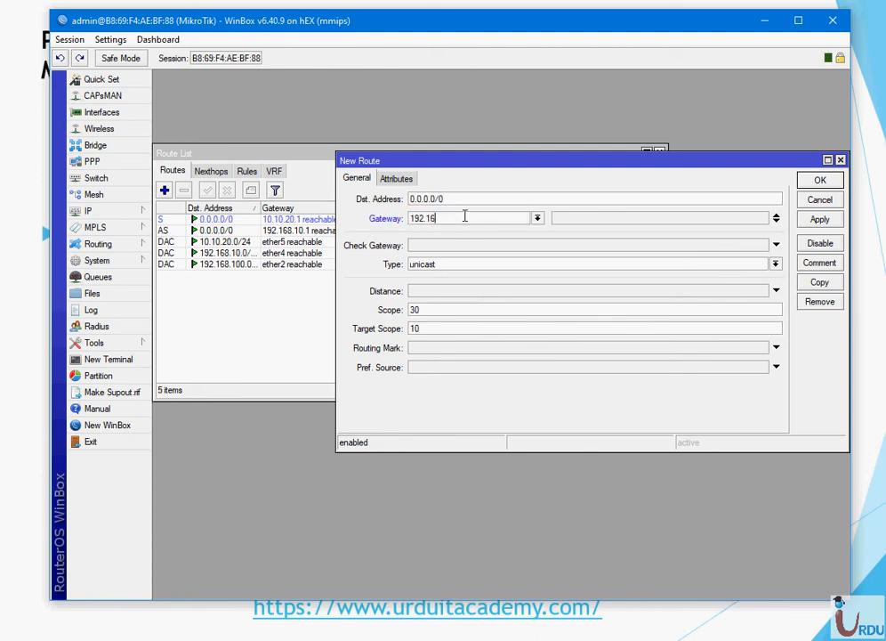
key(BackSpace)
key(BackSpace)
key(BackSpace)
key(BackSpace)
key(BackSpace)
key(BackSpace)
text(10.10.20.1)
Assign routing mark GroupA to the new route and save it
click(458, 348)
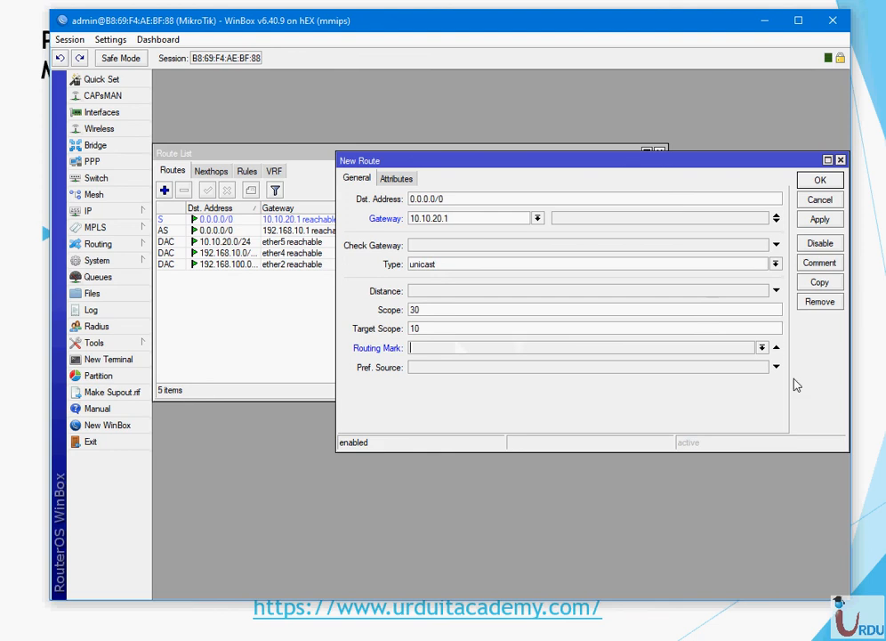
click(762, 347)
click(688, 366)
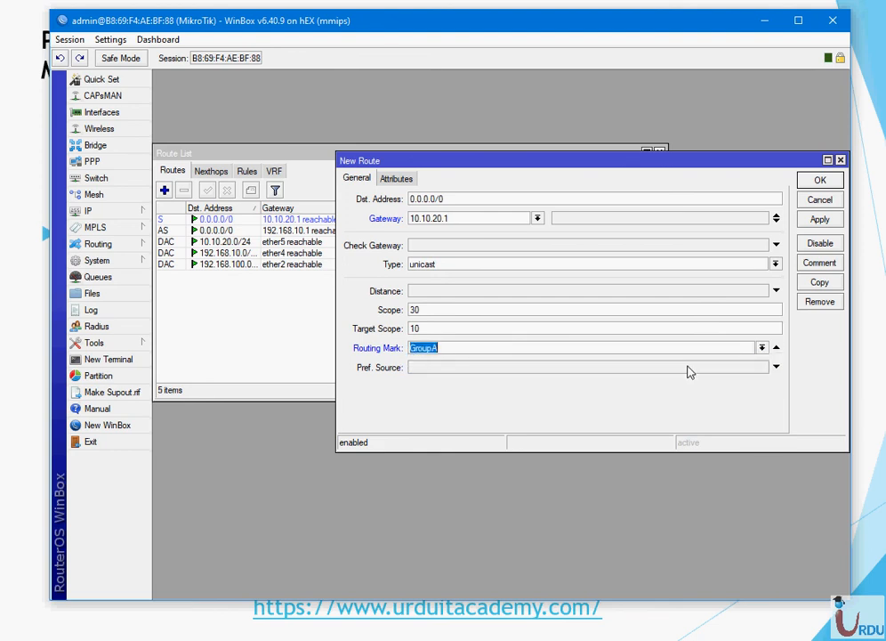
click(822, 221)
click(822, 182)
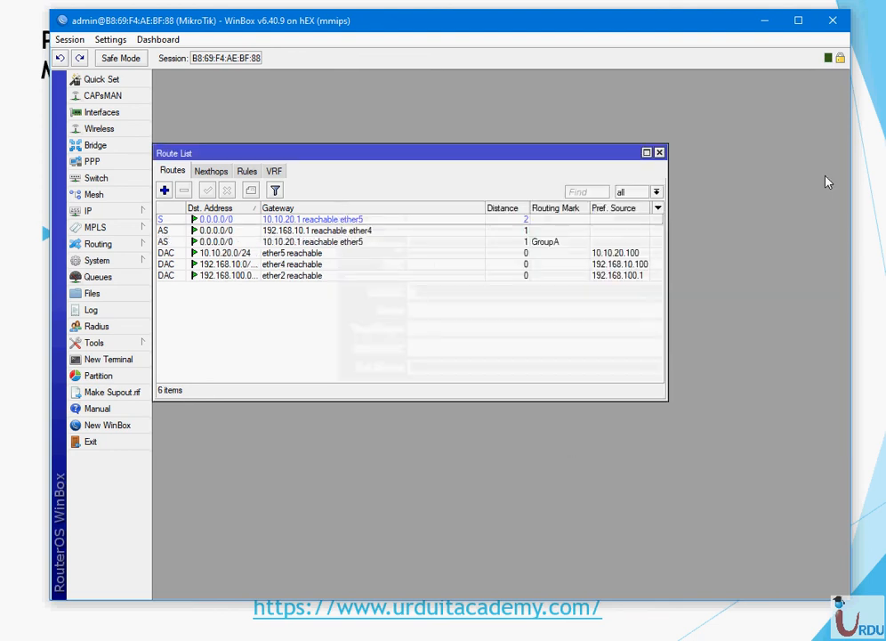
Add another route to 0.0.0.0/0 with gateway 192.168.10.1 and routing mark GroupB
click(164, 191)
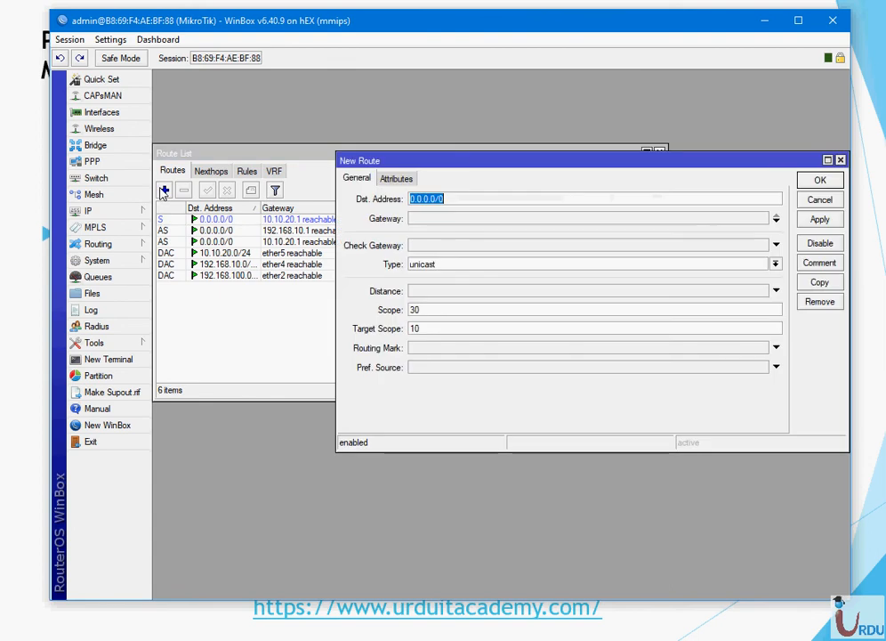
click(469, 218)
text(192)
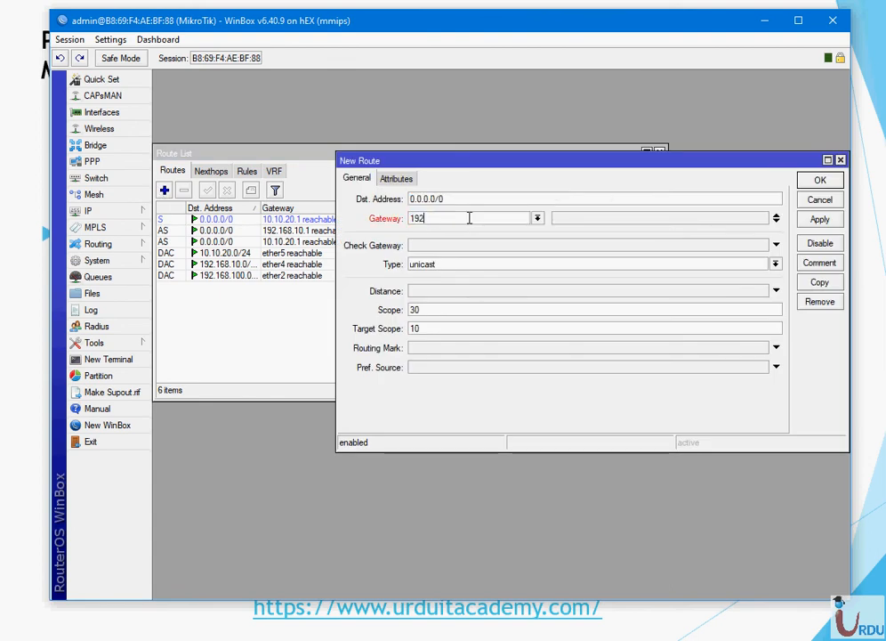
text(.168.10.1)
click(497, 348)
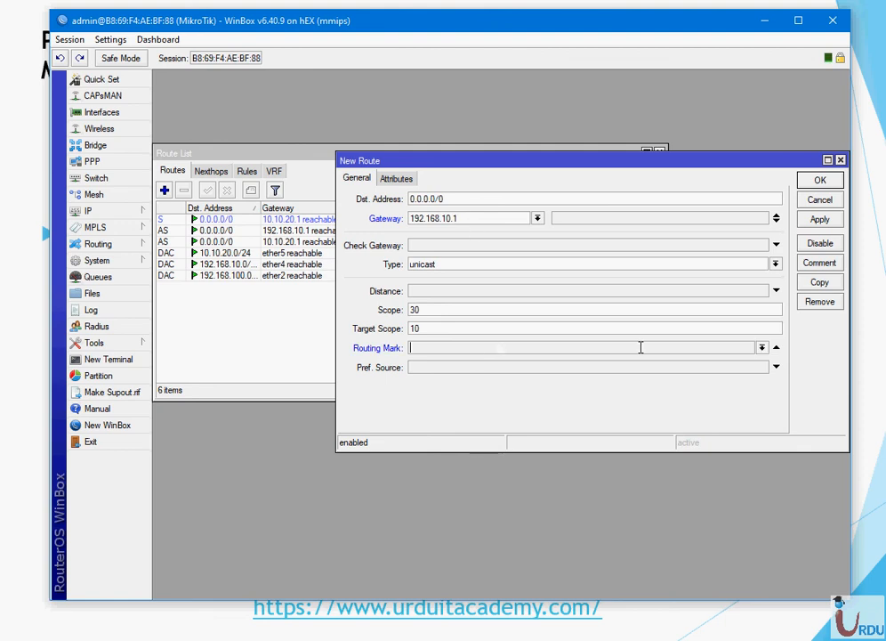
click(762, 347)
click(673, 377)
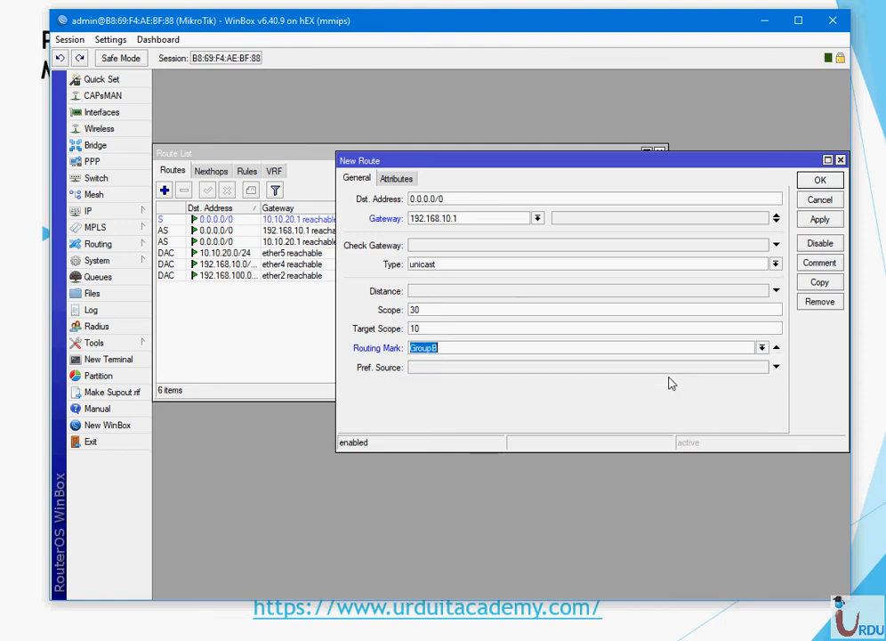
click(823, 181)
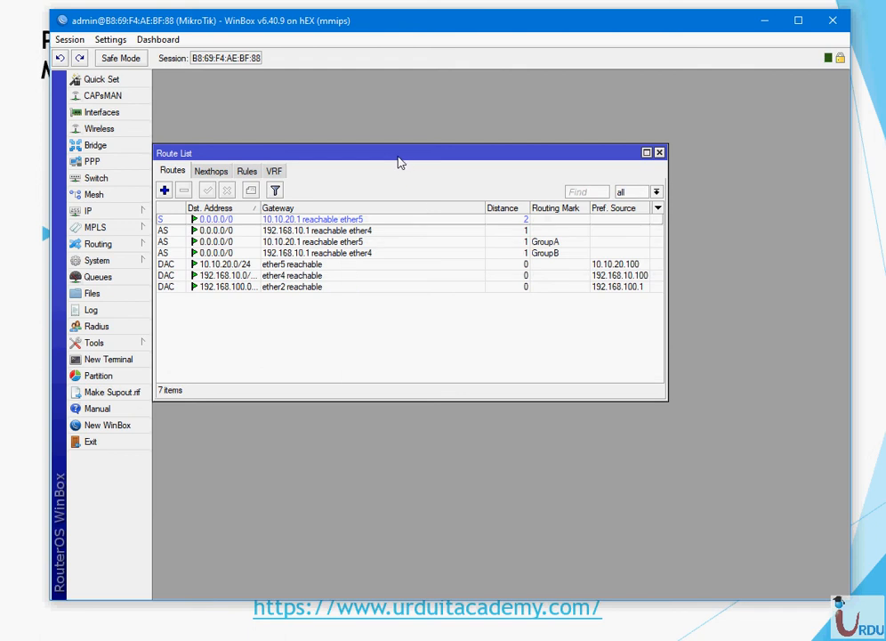
drag(389, 158, 476, 156)
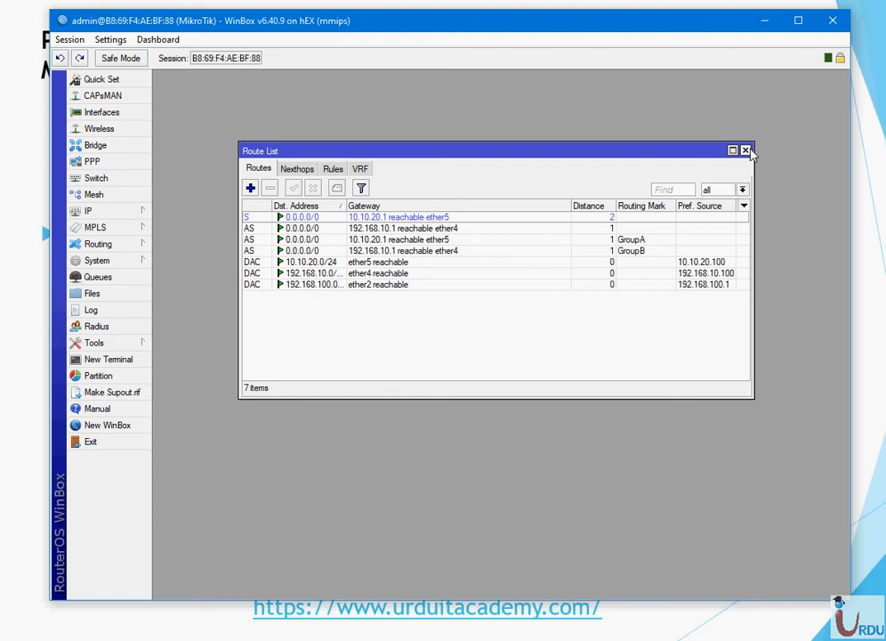
Switch to Windows Network Connections and open the Ethernet adapter's Internet Protocol Version 4 properties
key(super+r)
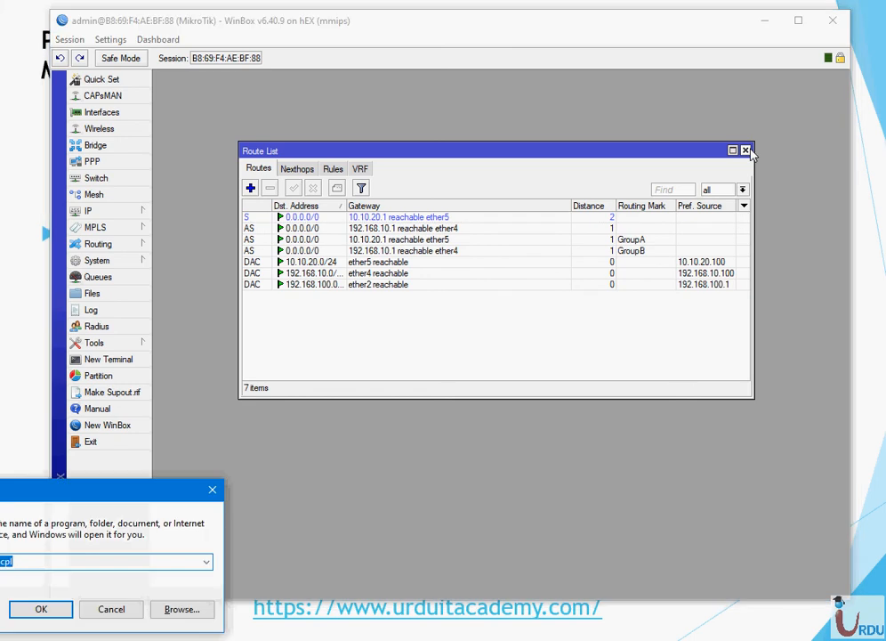
key(Return)
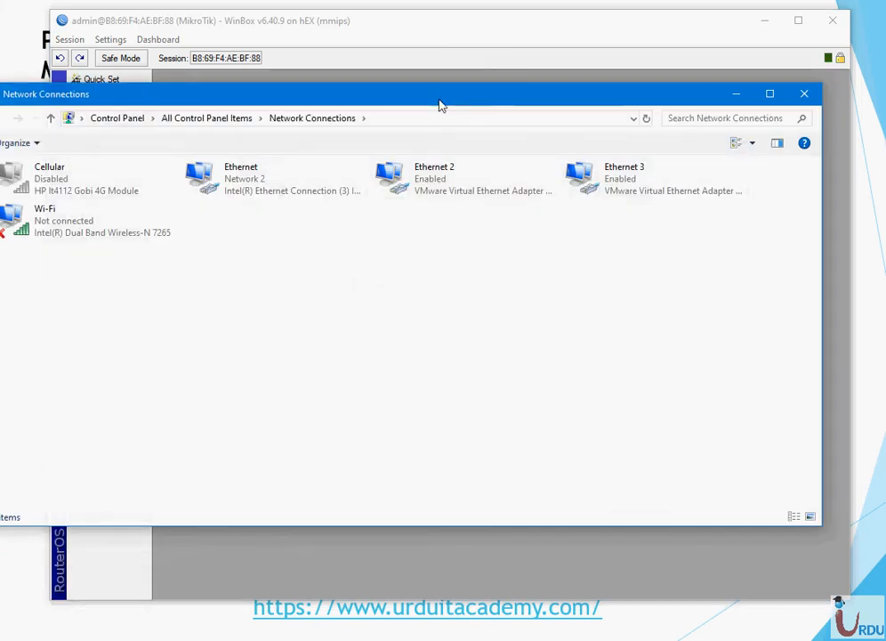
drag(485, 105, 510, 105)
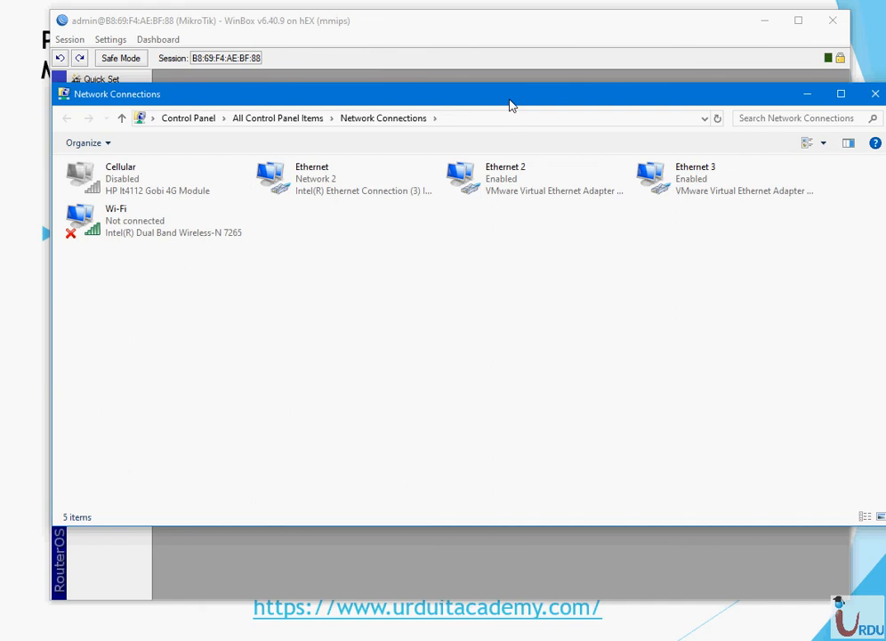
double_click(348, 176)
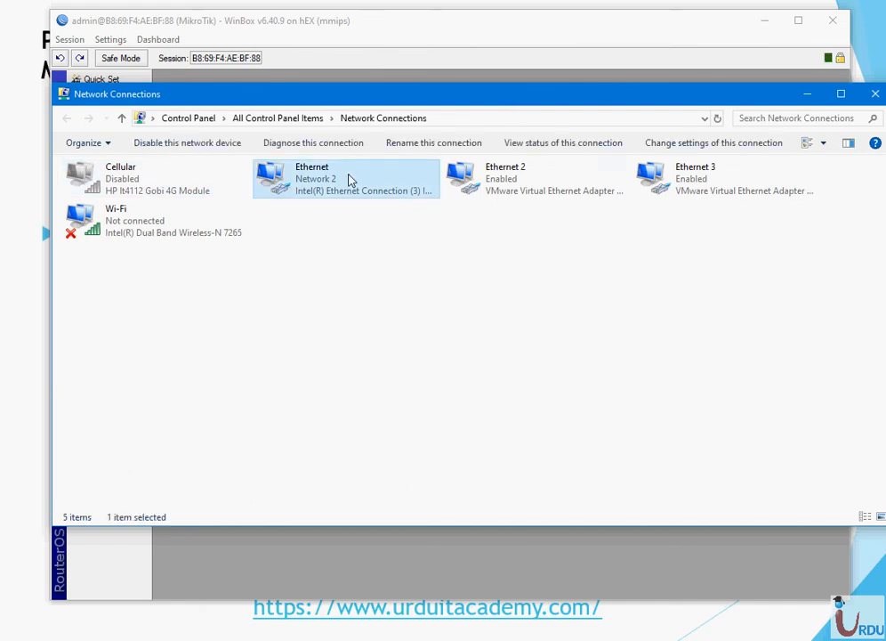
click(438, 442)
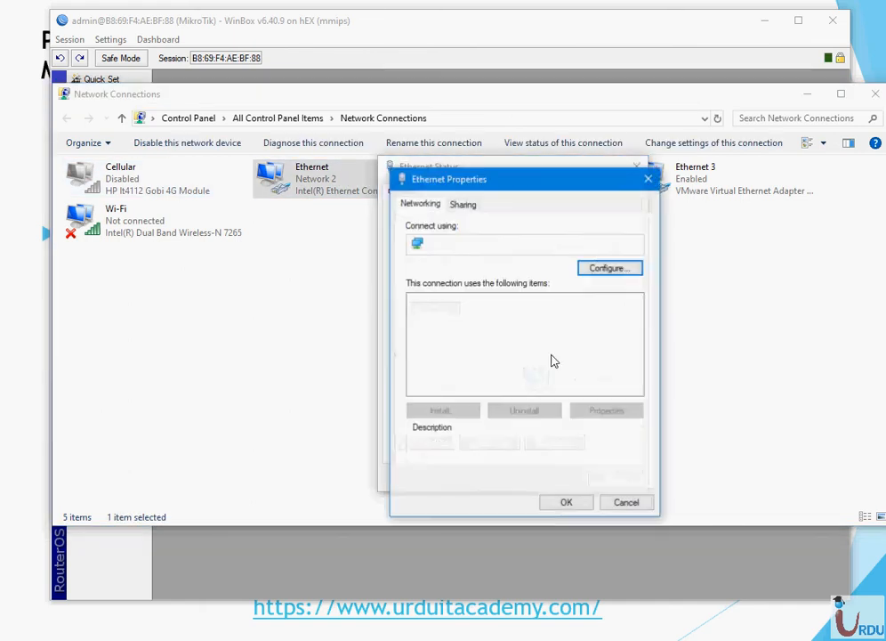
double_click(548, 351)
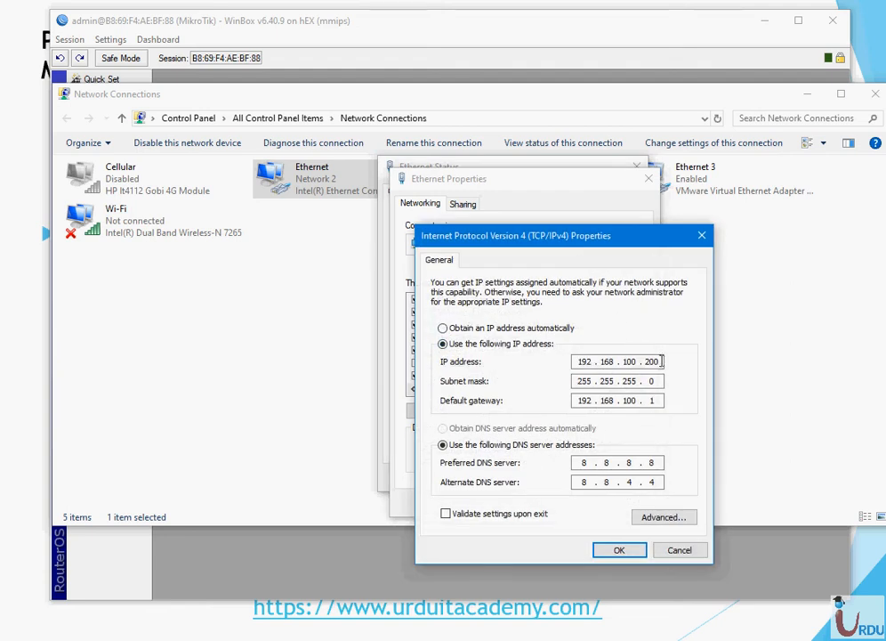
Set the Ethernet adapter's IP address to 192.168.100.100, apply it and close the adapter dialogs
key(BackSpace)
key(BackSpace)
key(BackSpace)
text(100)
click(630, 552)
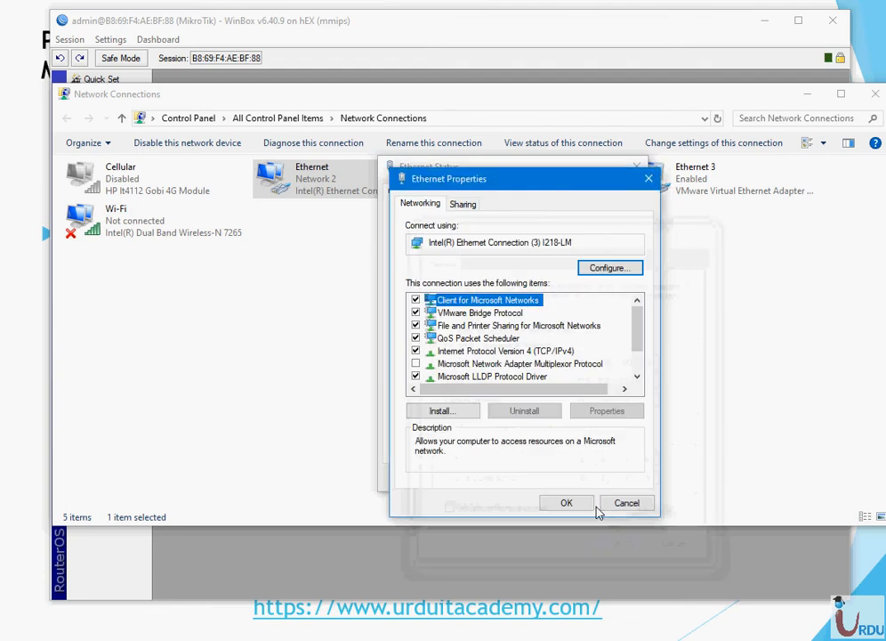
click(567, 502)
click(623, 483)
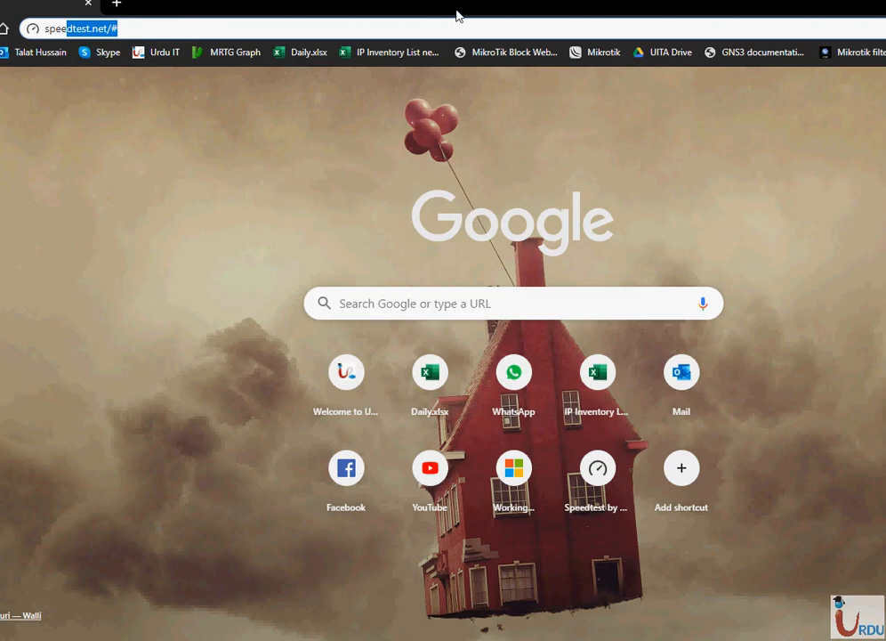
Load speedtest.net in Chrome, check which provider is detected and start a speed test
double_click(460, 16)
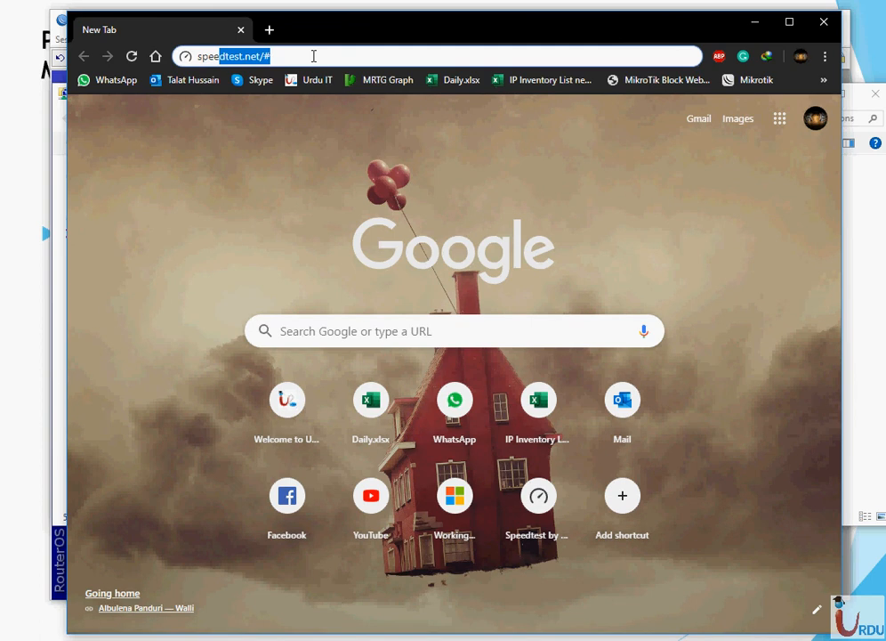
key(Return)
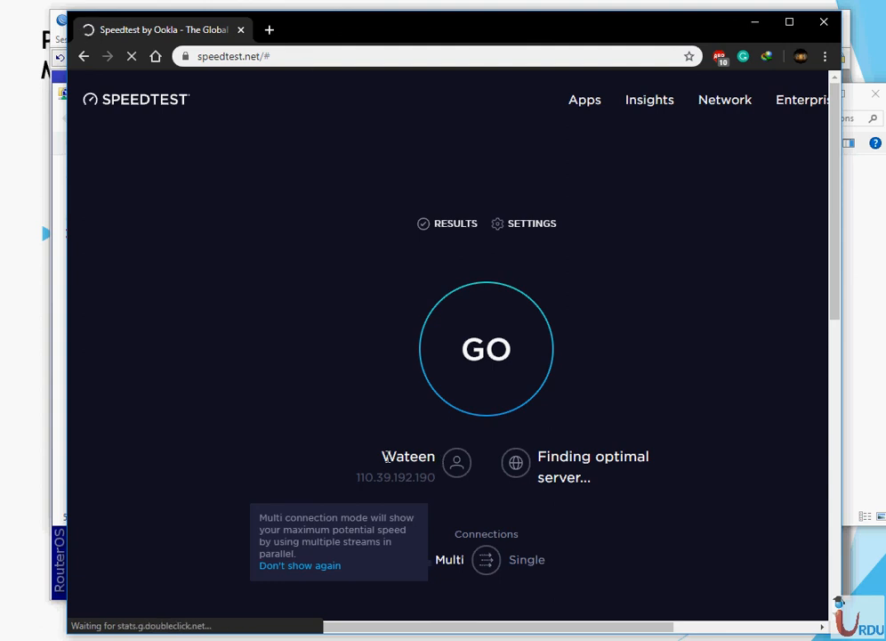
drag(381, 456, 436, 456)
click(482, 366)
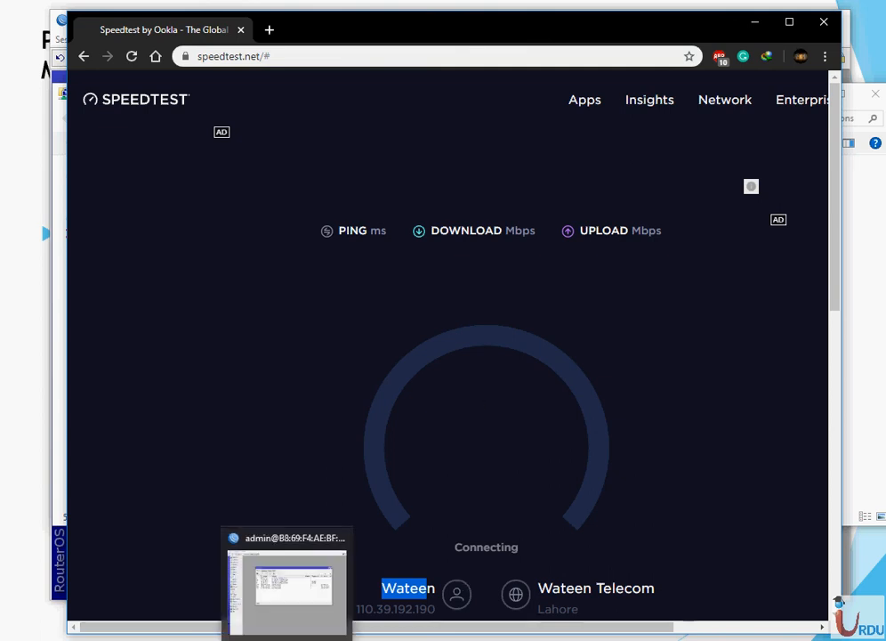
Switch to WinBox, examine the live traffic on the WAN2 ether5 interface during the test, and minimize WinBox
click(287, 592)
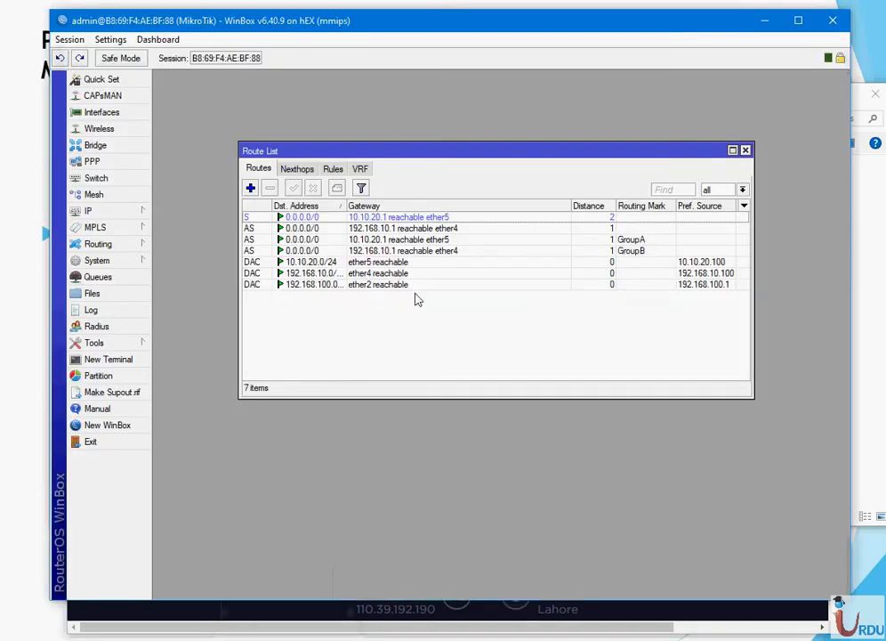
click(103, 116)
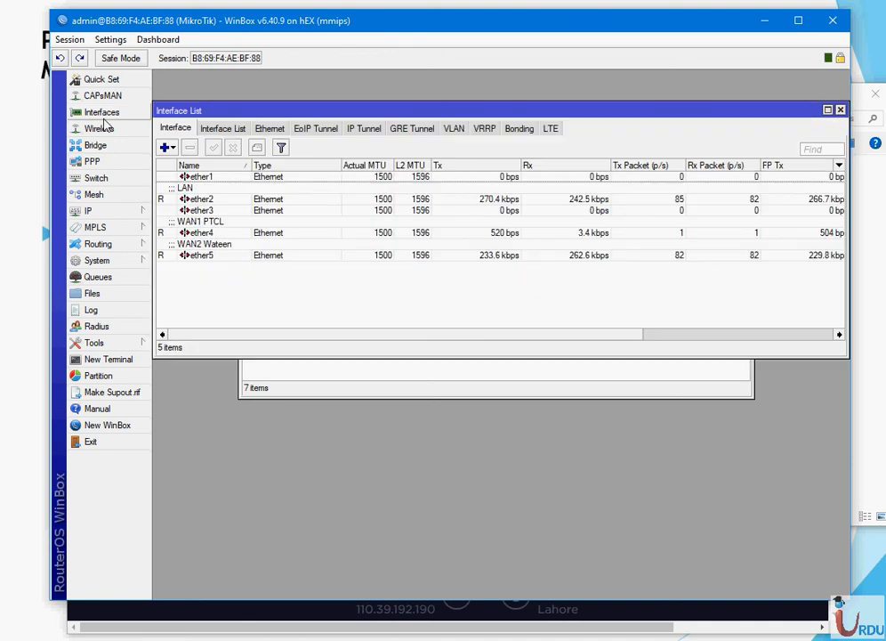
click(203, 256)
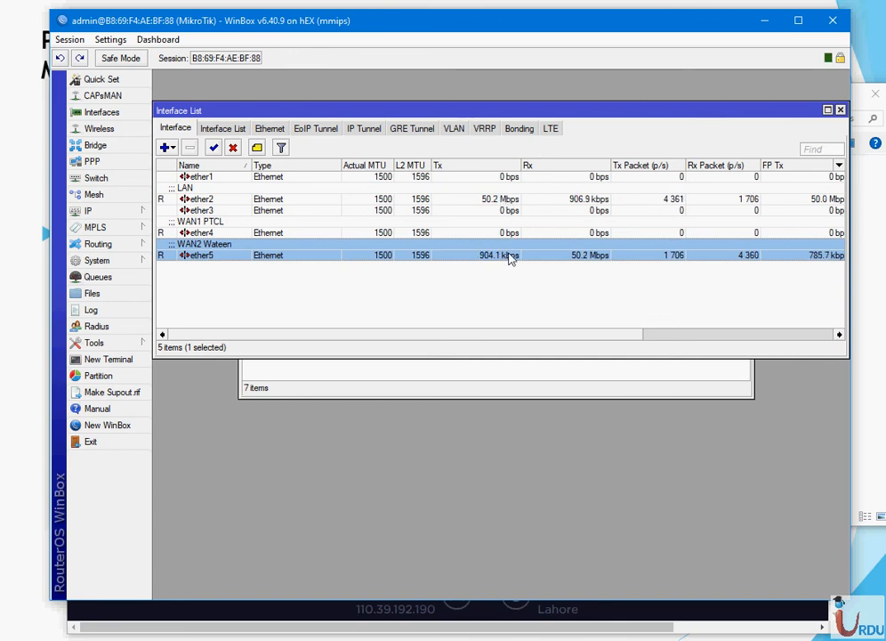
click(764, 26)
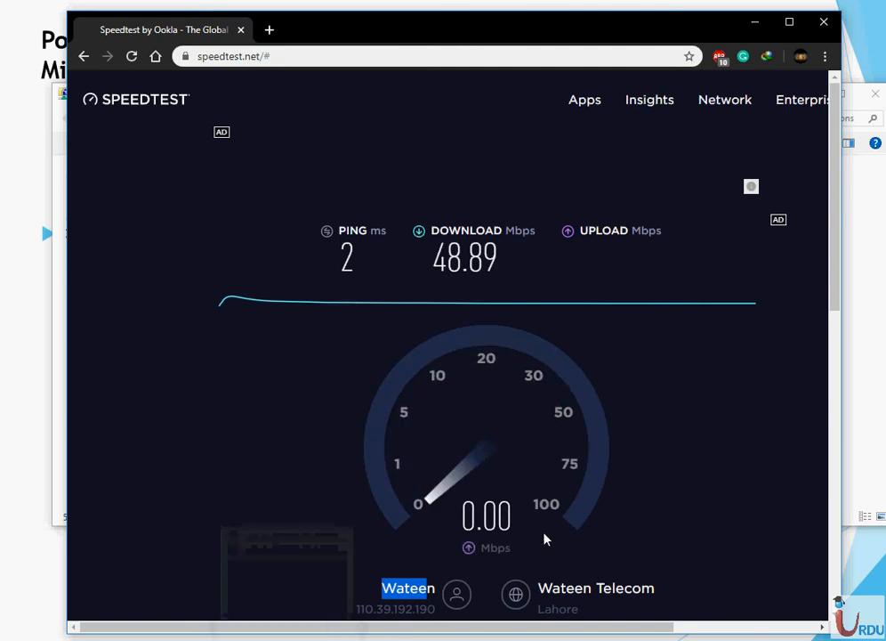
Switch to Windows Network Connections and set the Ethernet adapter's IPv4 address to 192.168.100.200, closing its dialogs
click(401, 639)
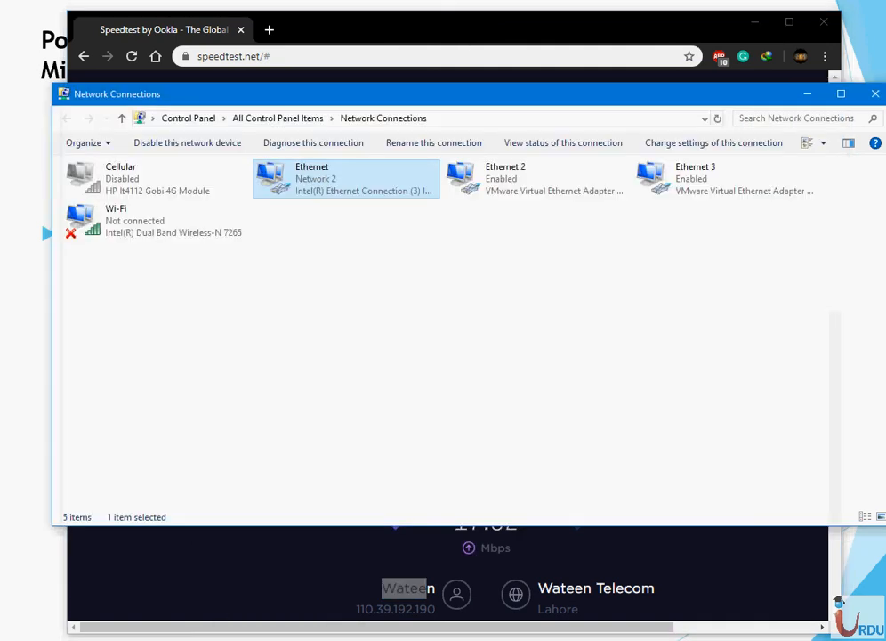
double_click(308, 185)
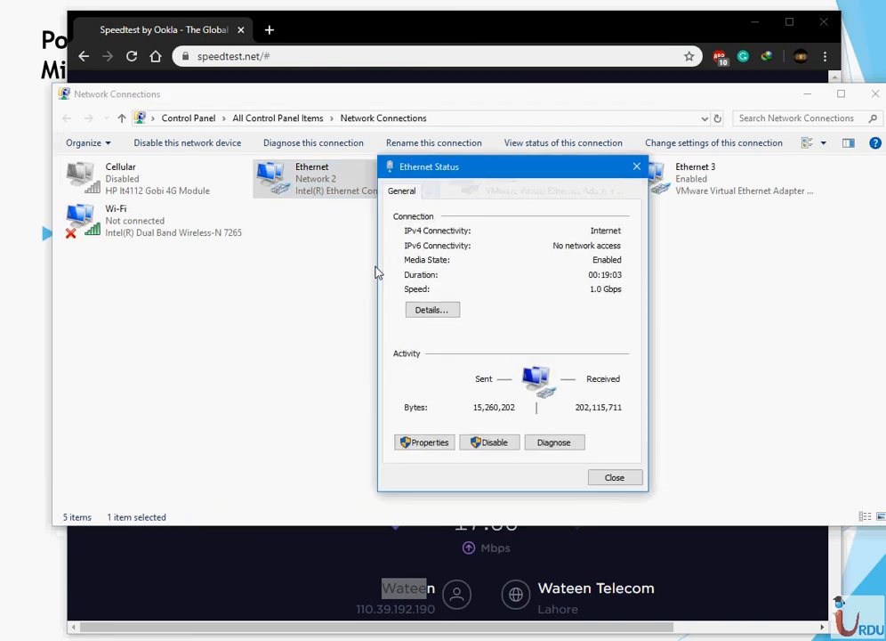
click(424, 443)
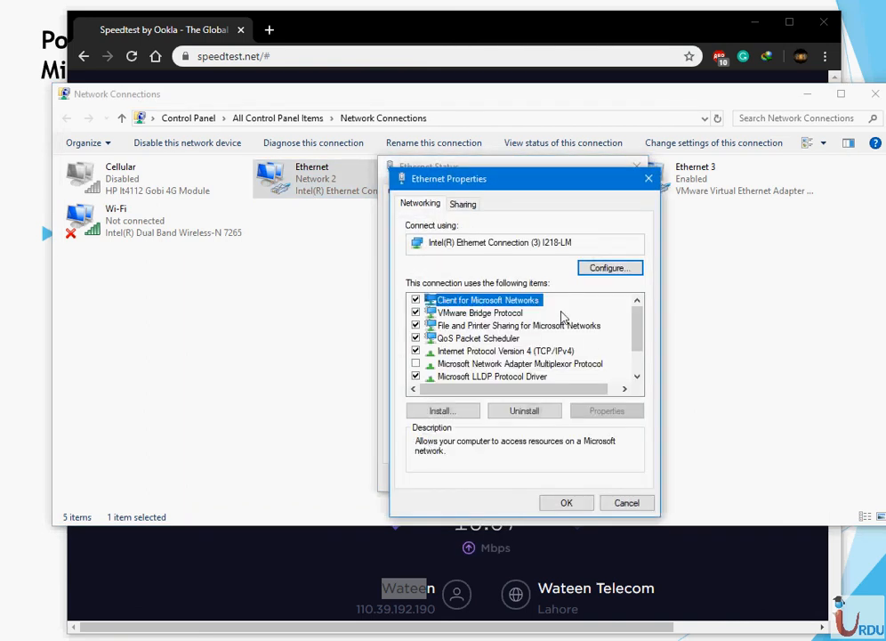
double_click(568, 362)
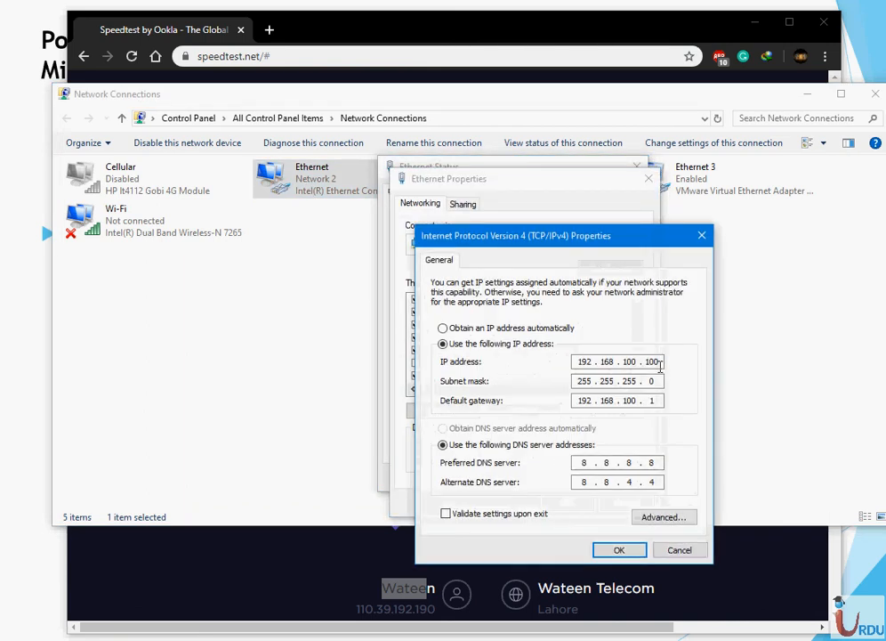
double_click(654, 362)
text(1)
text(200)
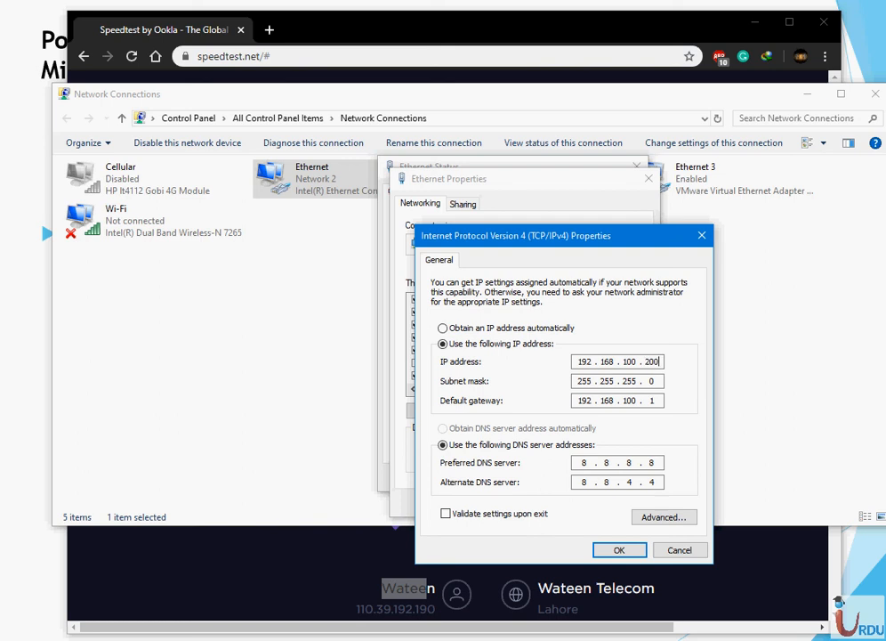
click(627, 550)
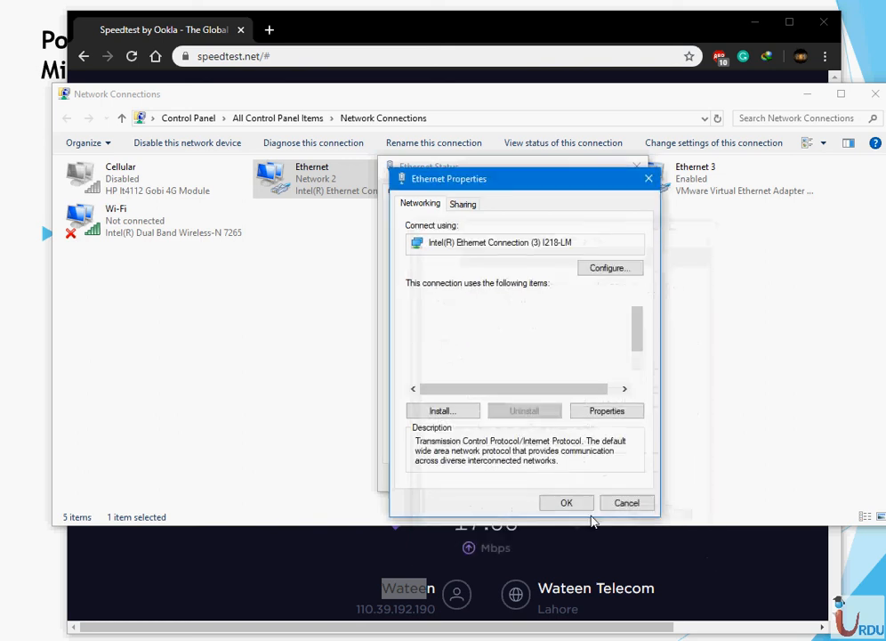
click(631, 489)
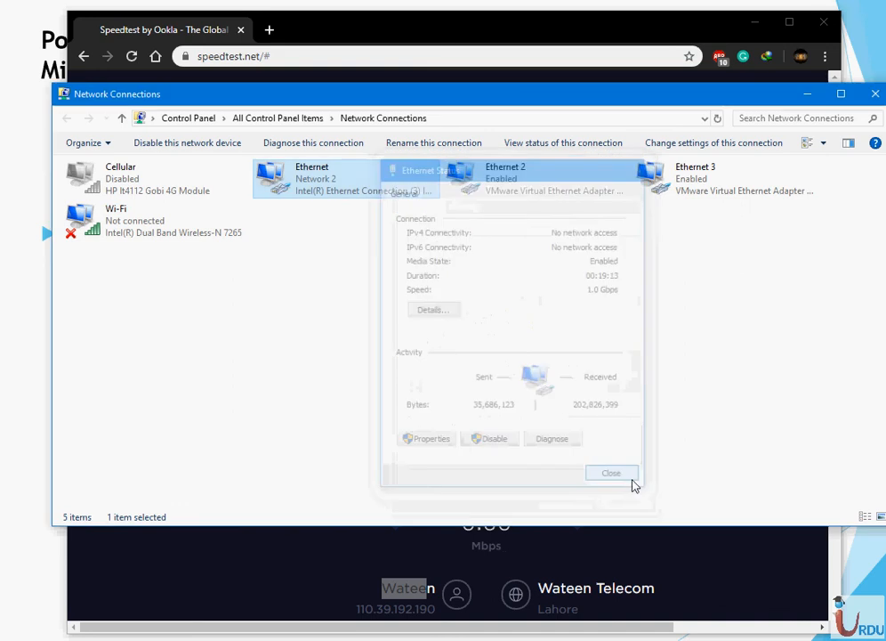
Switch to Chrome, reload speedtest.net until the provider is detected anew, check the provider name and start a speed test
click(787, 69)
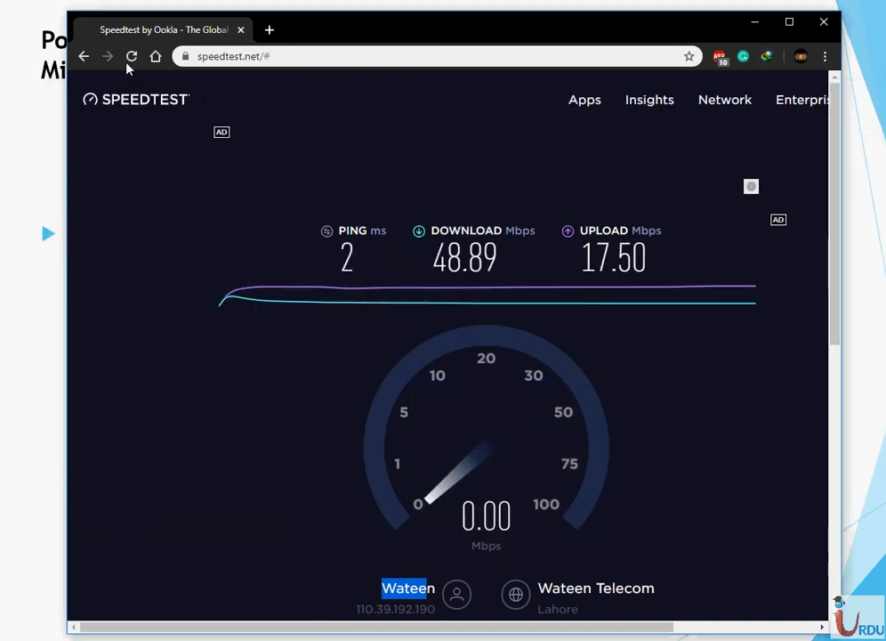
click(131, 58)
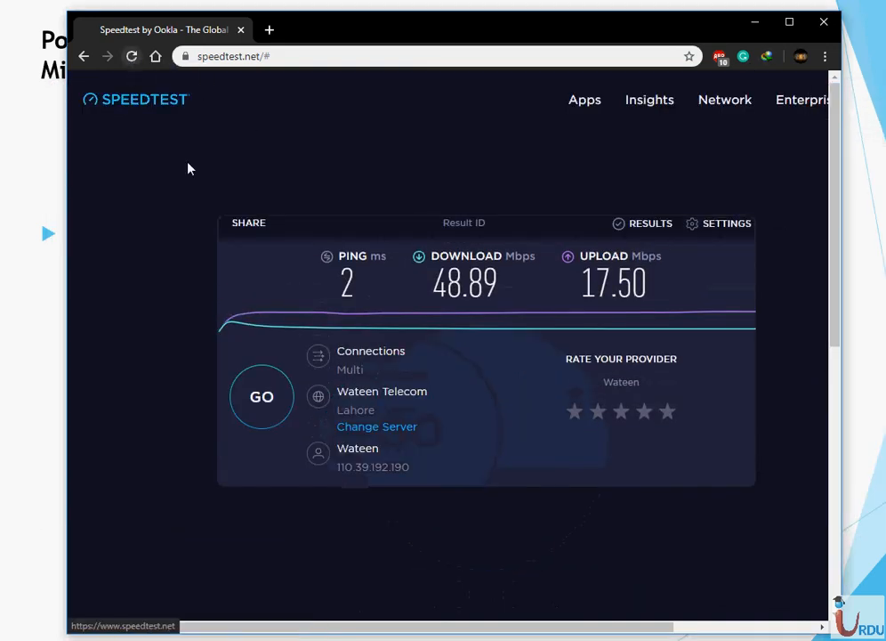
click(269, 394)
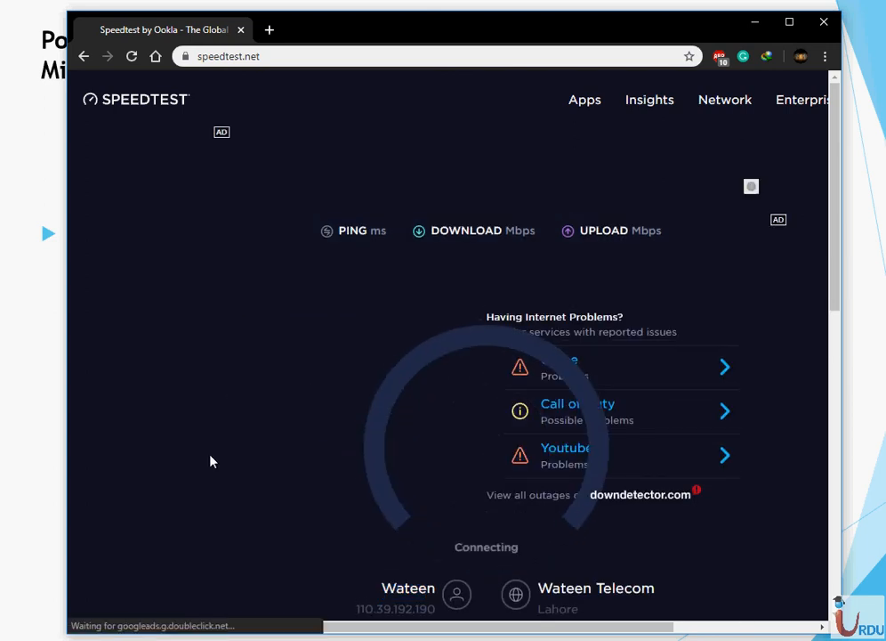
click(131, 56)
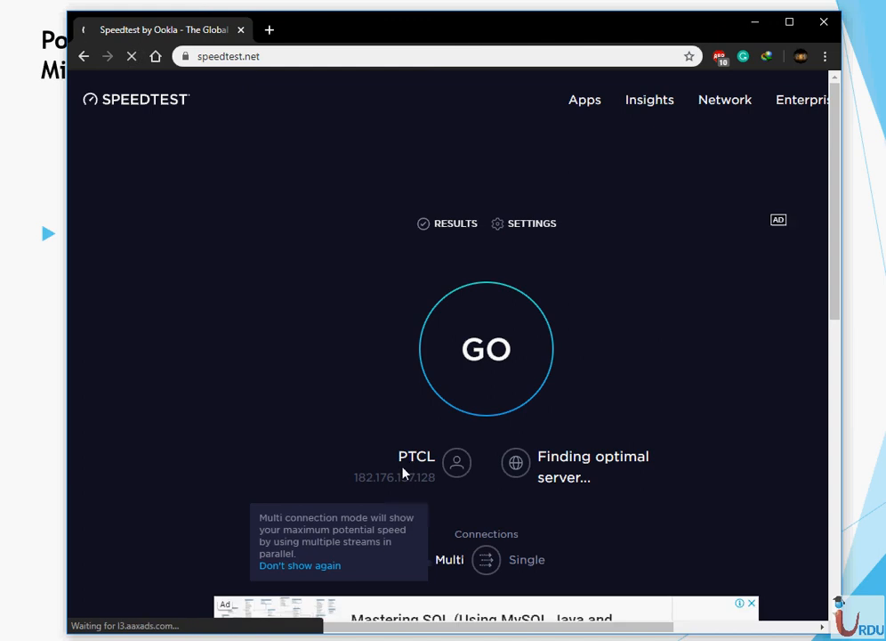
double_click(421, 457)
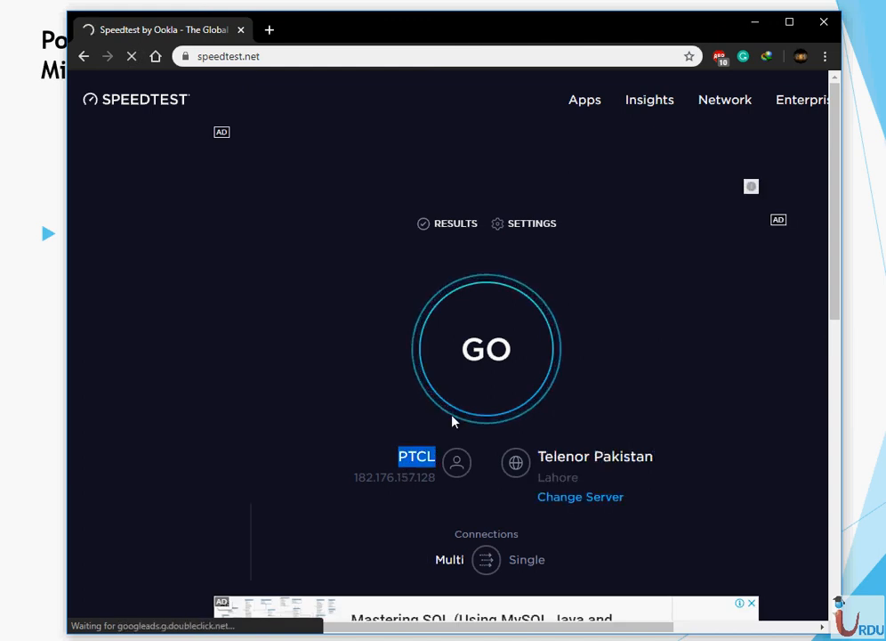
click(472, 380)
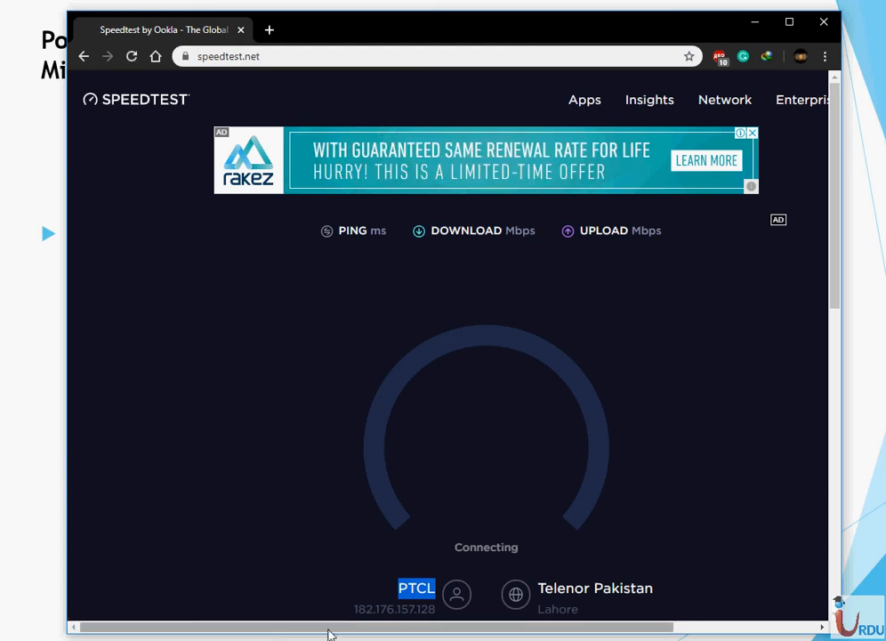
Switch to WinBox, examine the live traffic on the WAN1 ether4 interface during the test, close the interface list and minimize WinBox
key(alt+Tab)
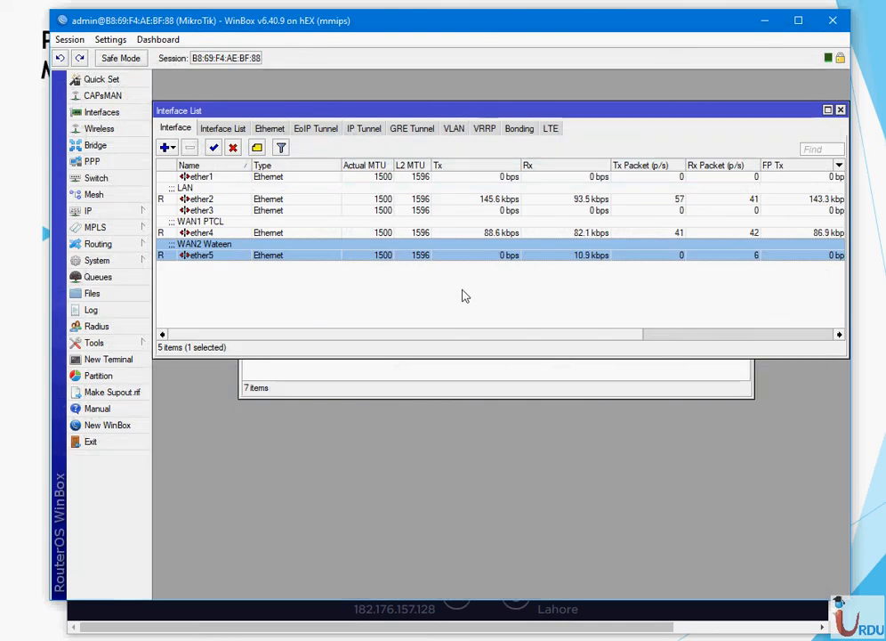
click(463, 290)
click(465, 234)
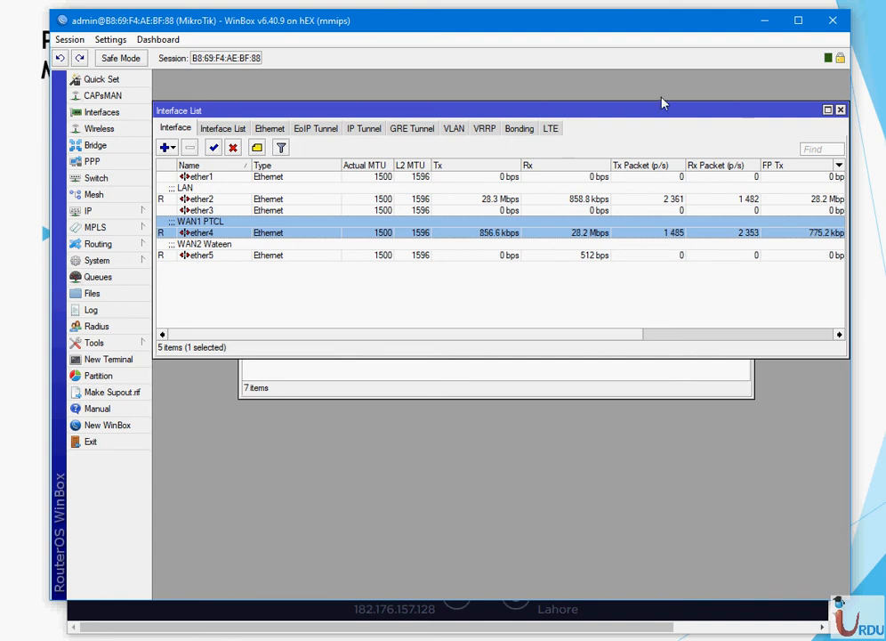
click(841, 109)
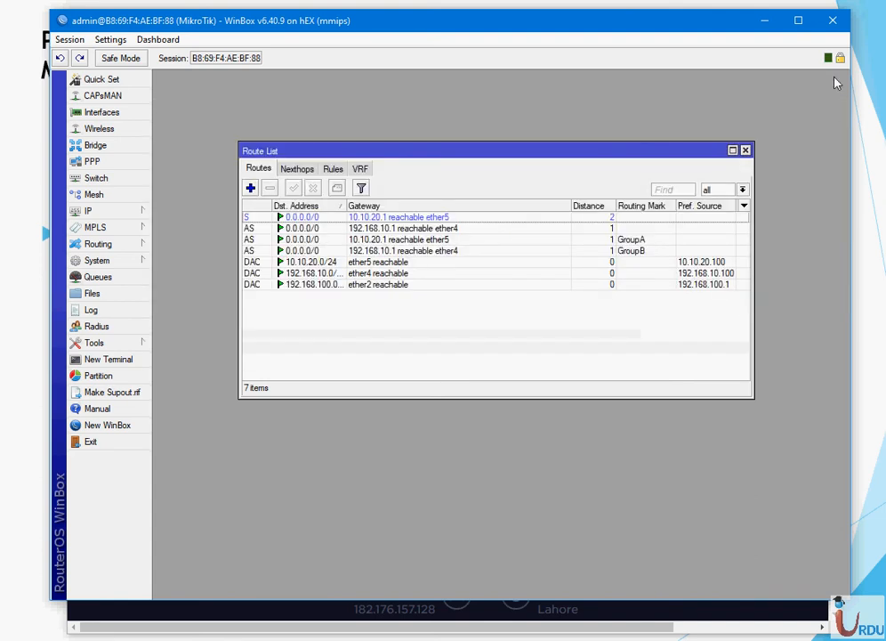
click(765, 21)
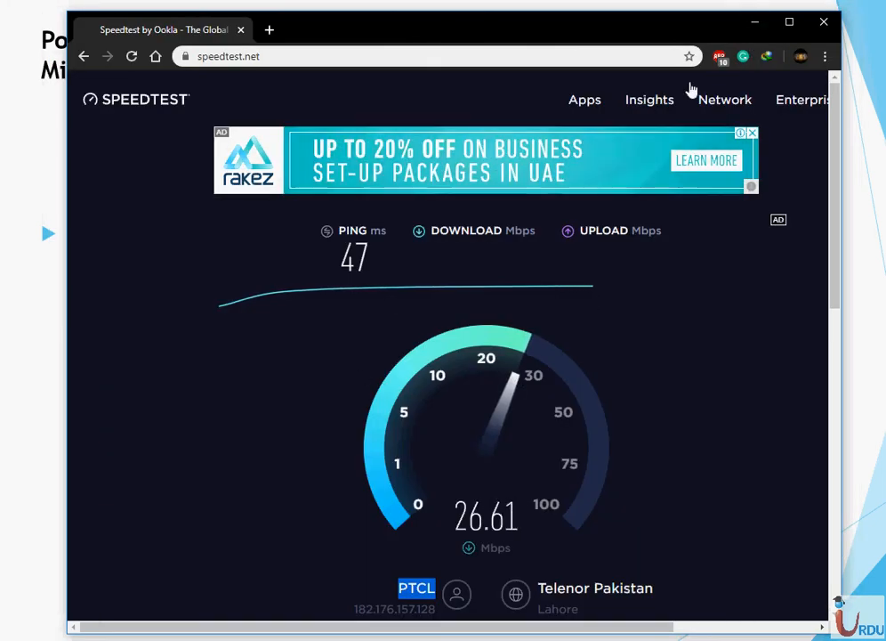
Replace the Speedtest page in Chrome with an empty new tab and minimize the browser
click(268, 31)
click(241, 30)
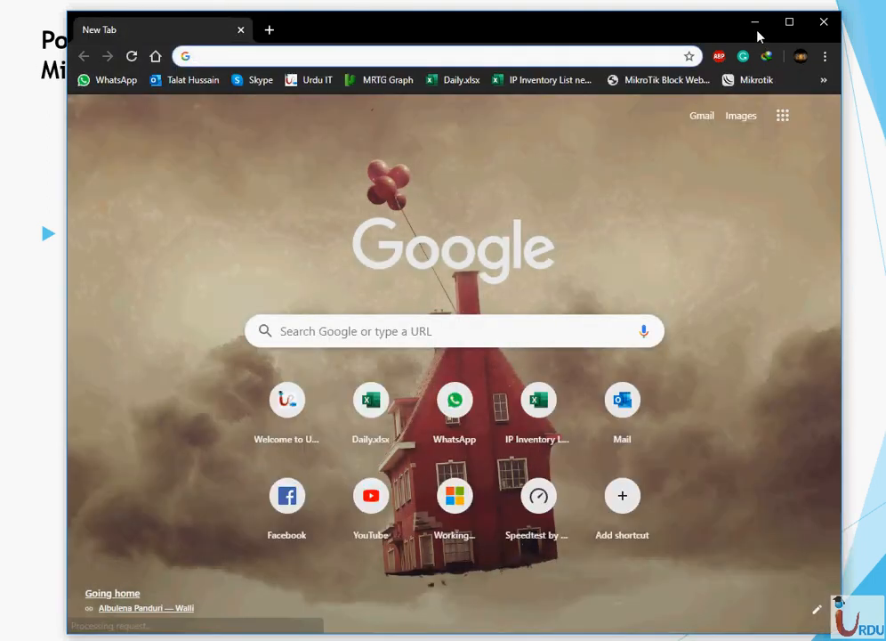
click(758, 34)
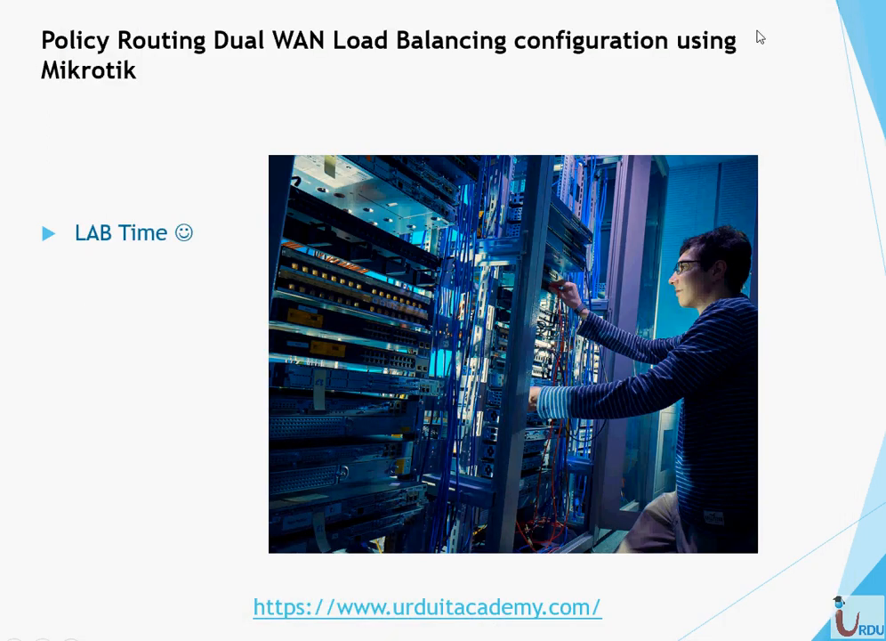